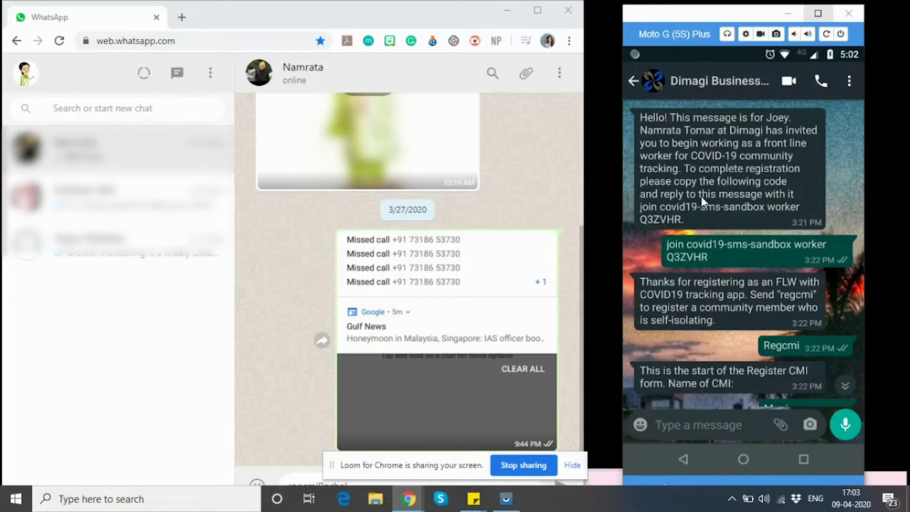
Step: Send the member's name in reply to the Register CMI name question
scroll(701, 196, down, 2)
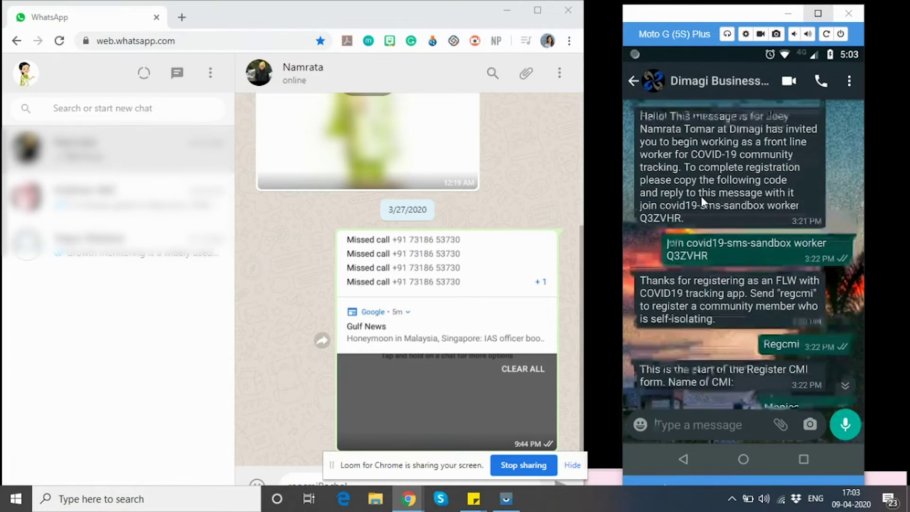
scroll(701, 196, up, 2)
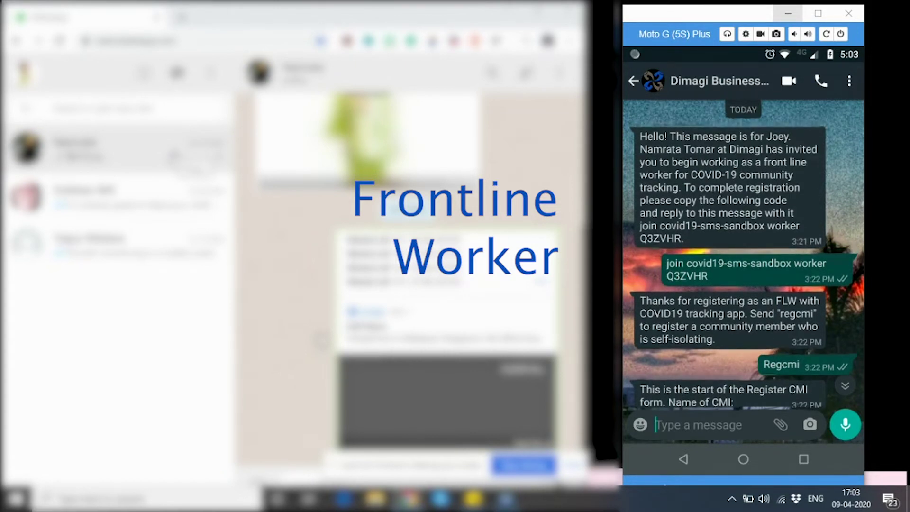
text(Monica)
key(Return)
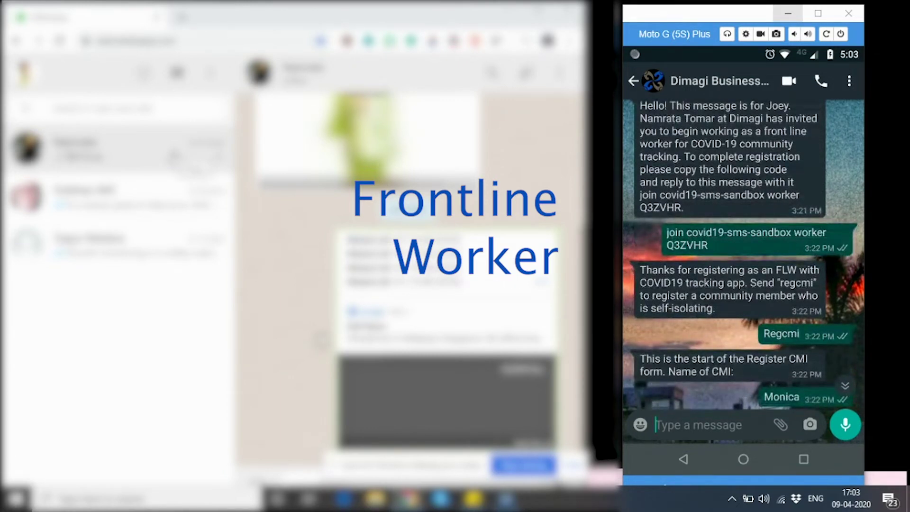
Step: Scroll down through the high-temperature warning to the end-of-WARNINGS-form message
scroll(743, 253, down, 3)
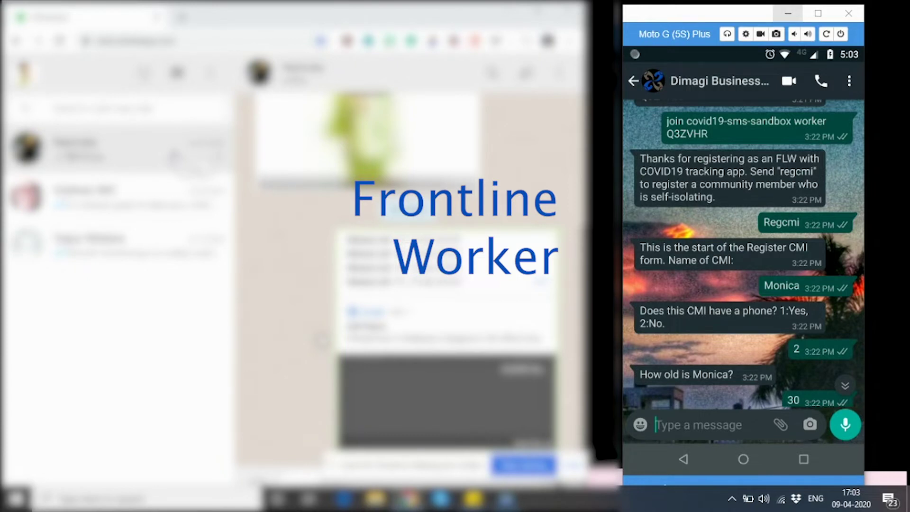
scroll(742, 254, down, 3)
scroll(742, 254, down, 10)
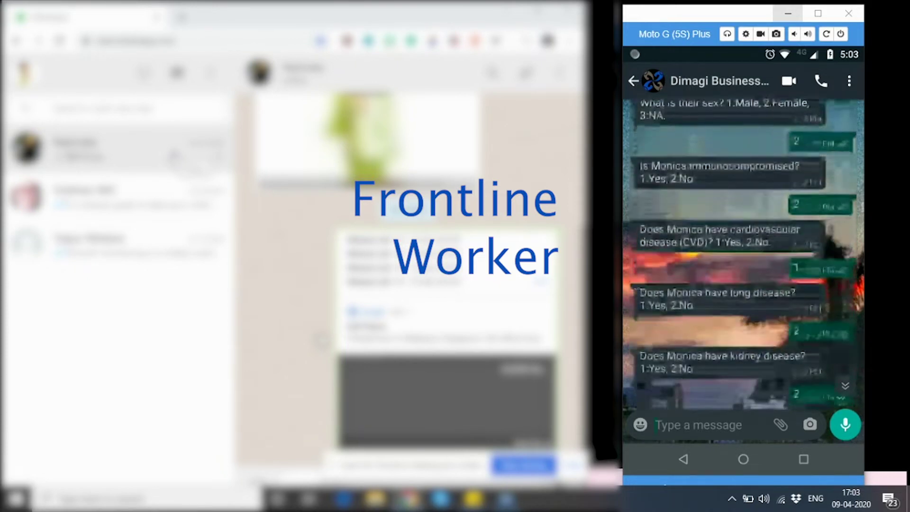
scroll(743, 256, down, 10)
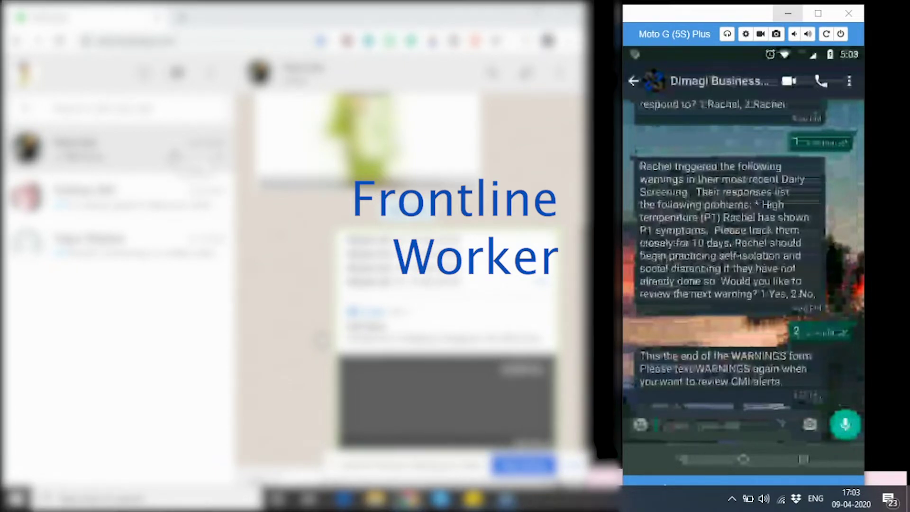
Step: Start a Register CMI form with regcmi and send the member's name
click(687, 425)
text(regcm)
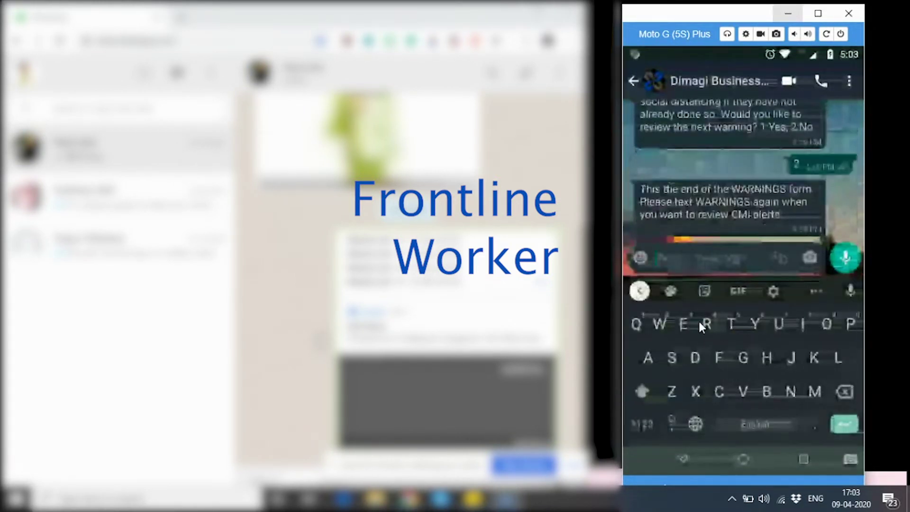
text(i)
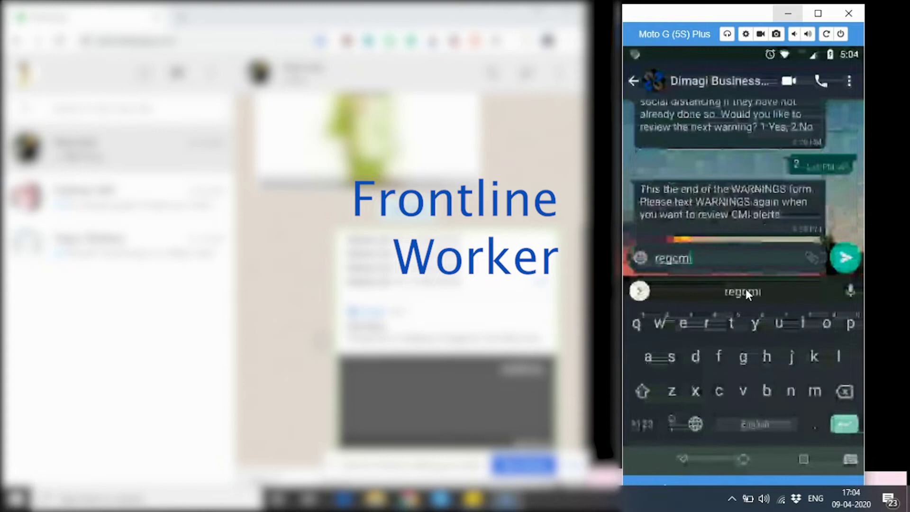
click(846, 256)
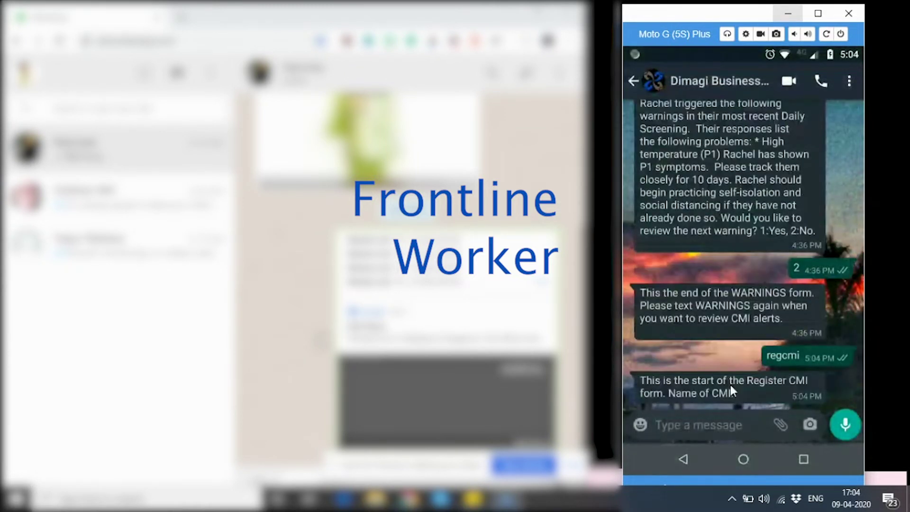
click(698, 424)
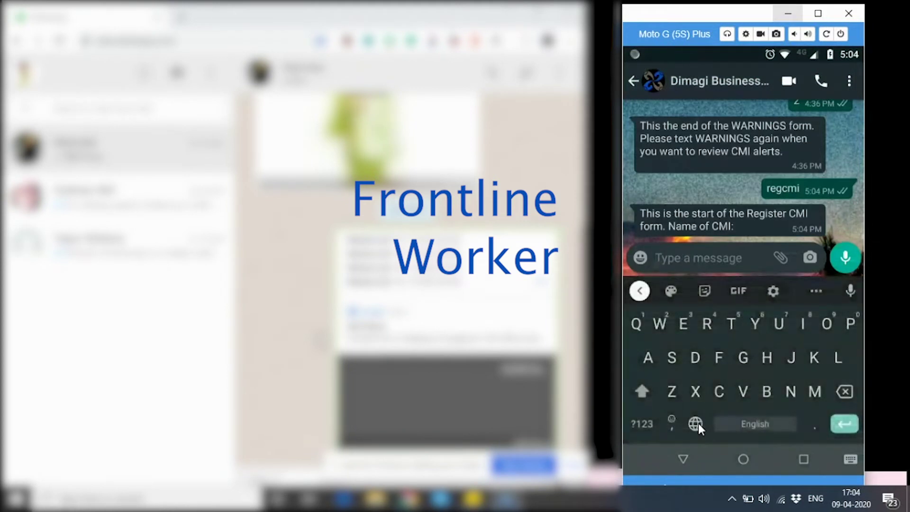
text(Janice)
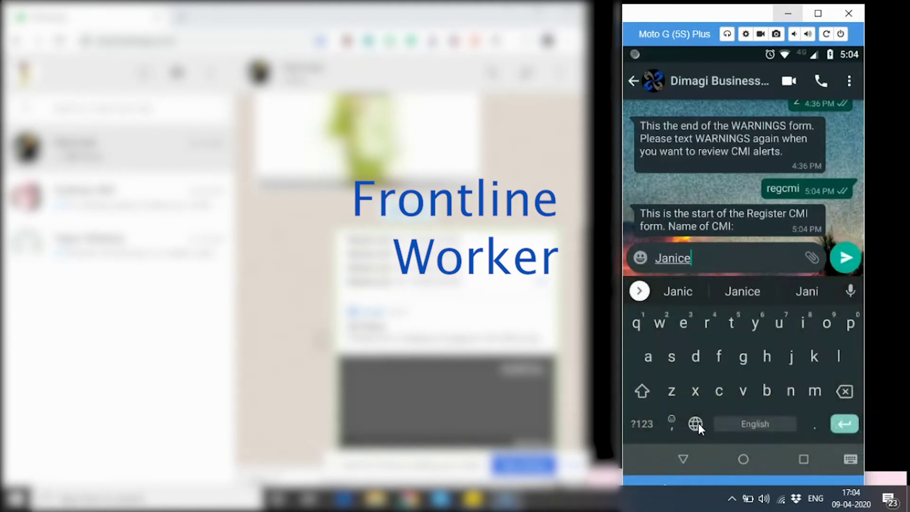
click(845, 257)
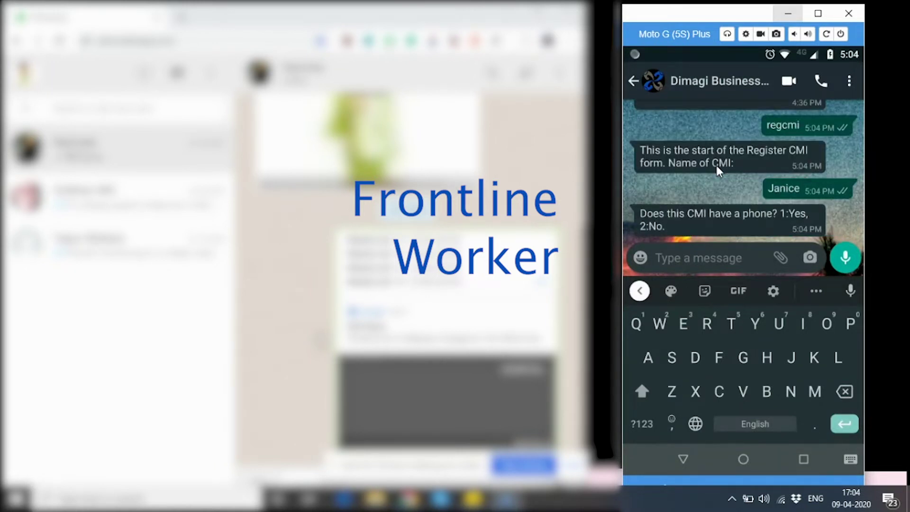
Step: Answer 1 (Yes) to having a phone and send the member's phone number
text(1)
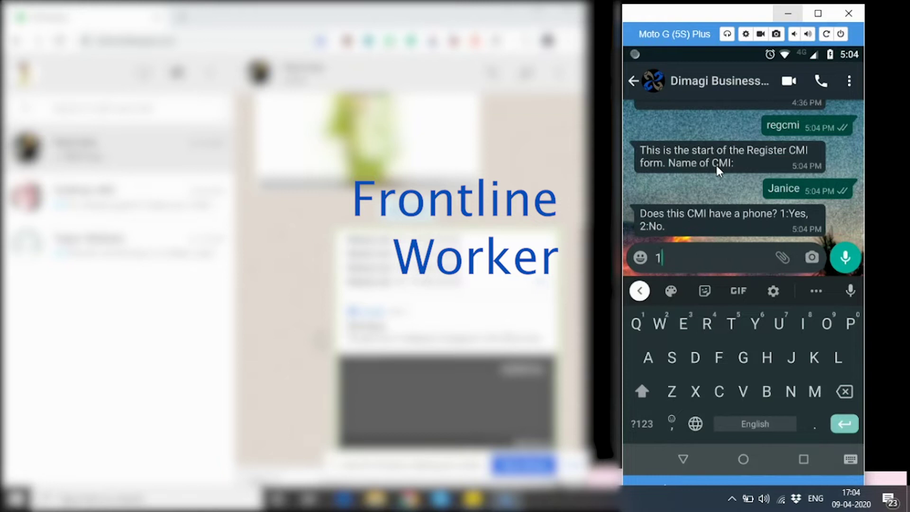
click(837, 258)
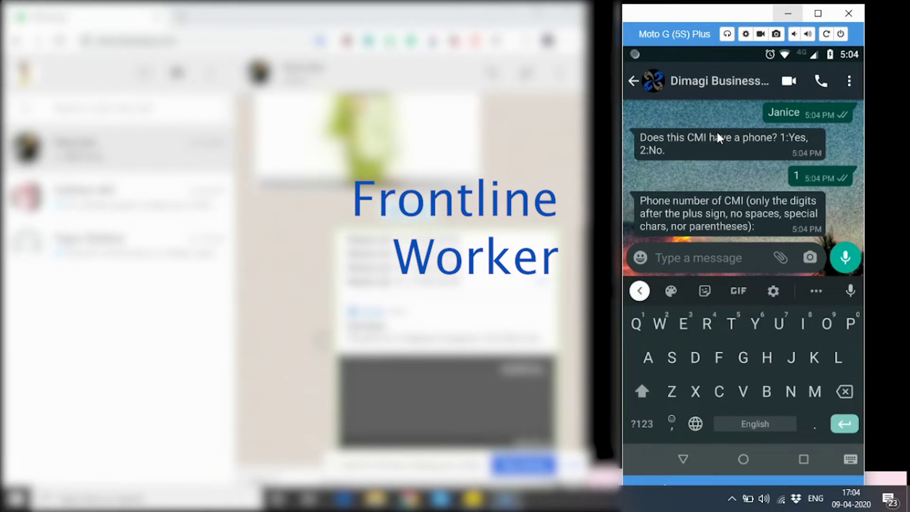
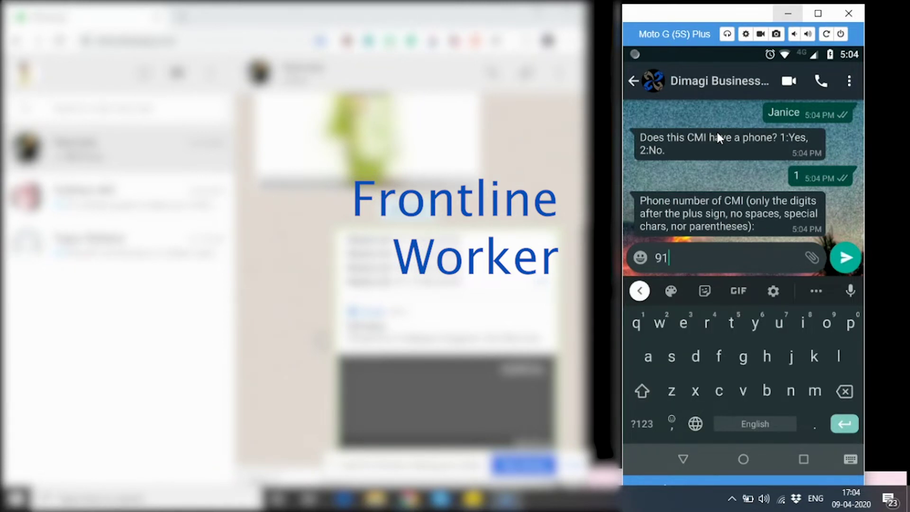
key(Return)
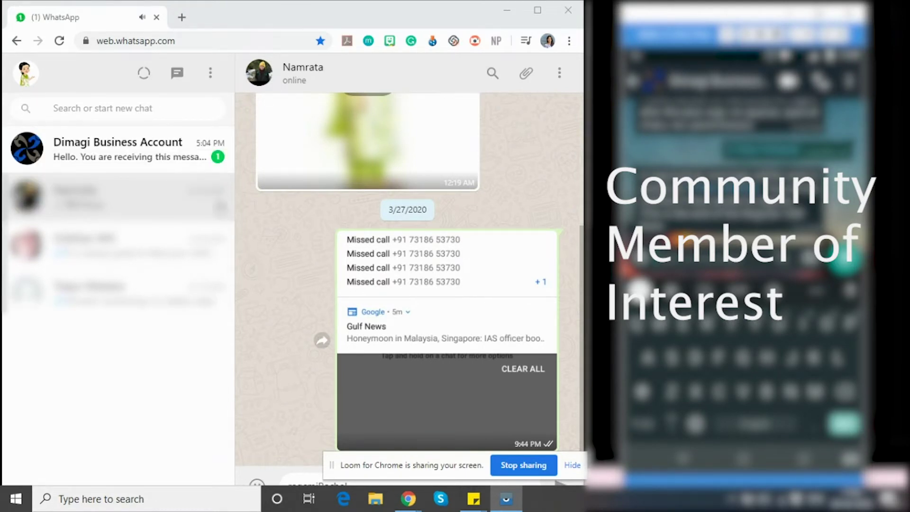
Step: In the Dimagi Business Account chat, consent to daily screening and confirm the name
click(166, 149)
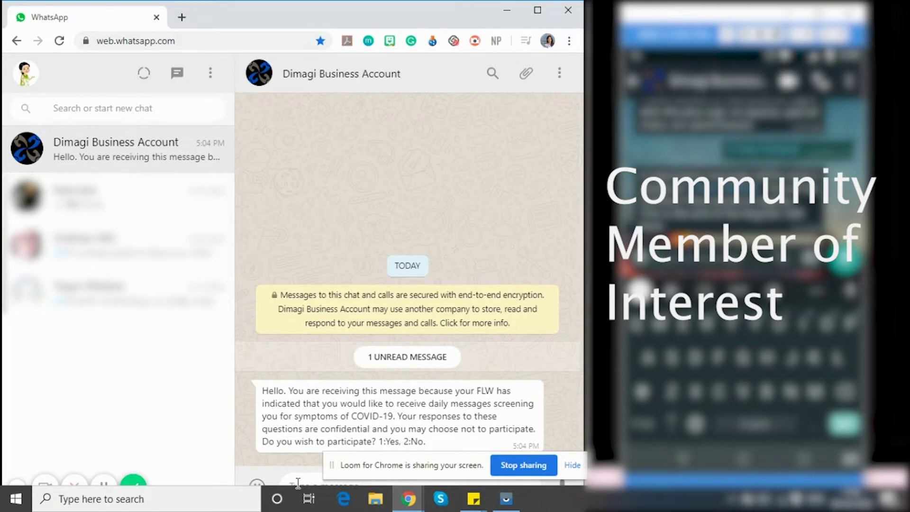
text(1)
key(Return)
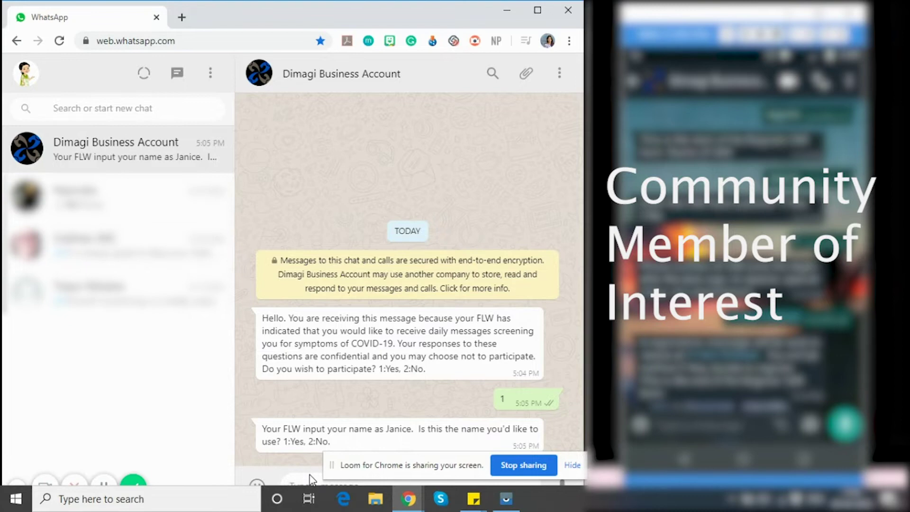
text(1)
key(Return)
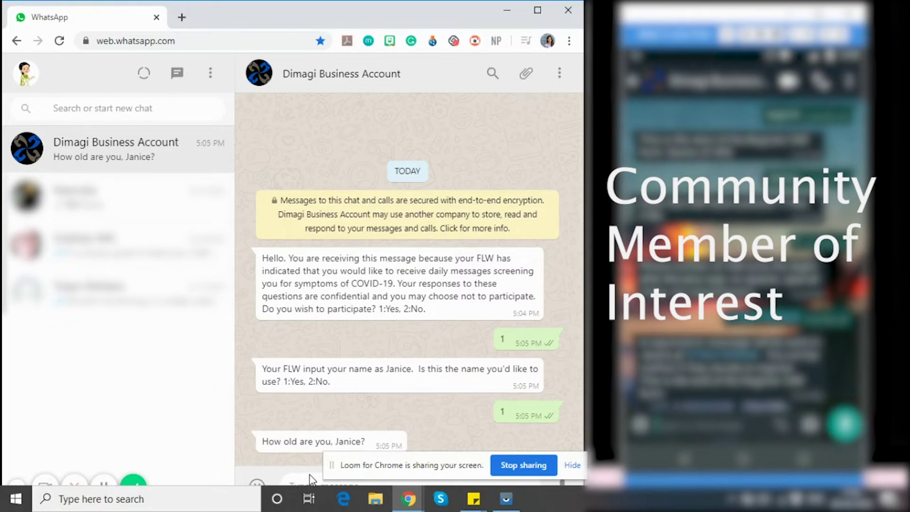
Step: Reply age 34, sex Female (2), and keep this number (1)
text(34)
key(Return)
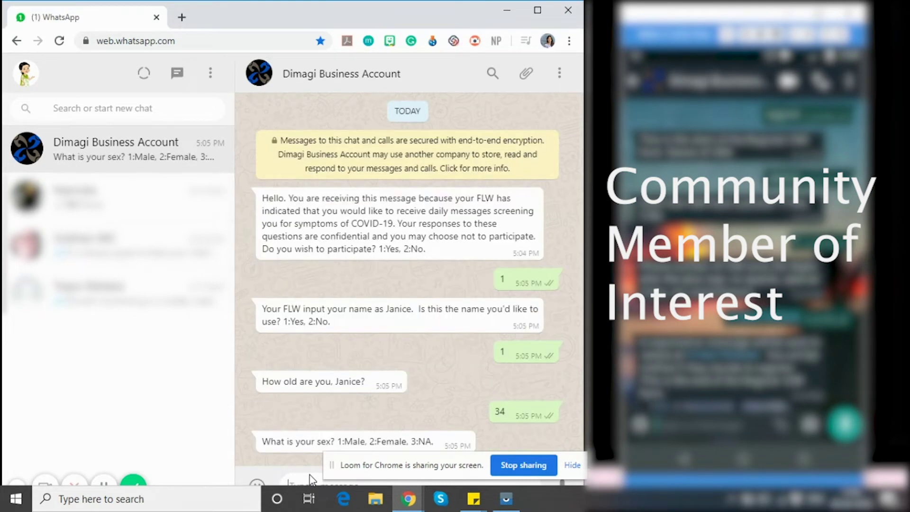
text(2)
key(Return)
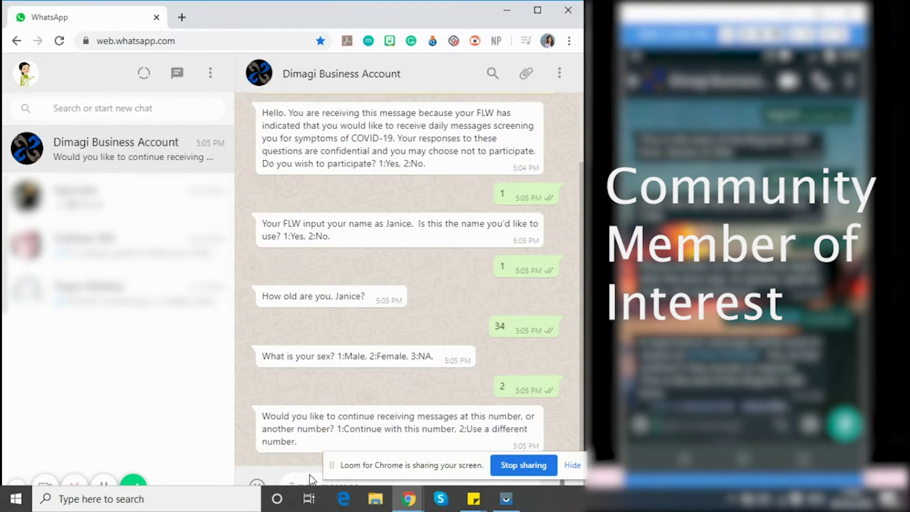
text(1)
key(Return)
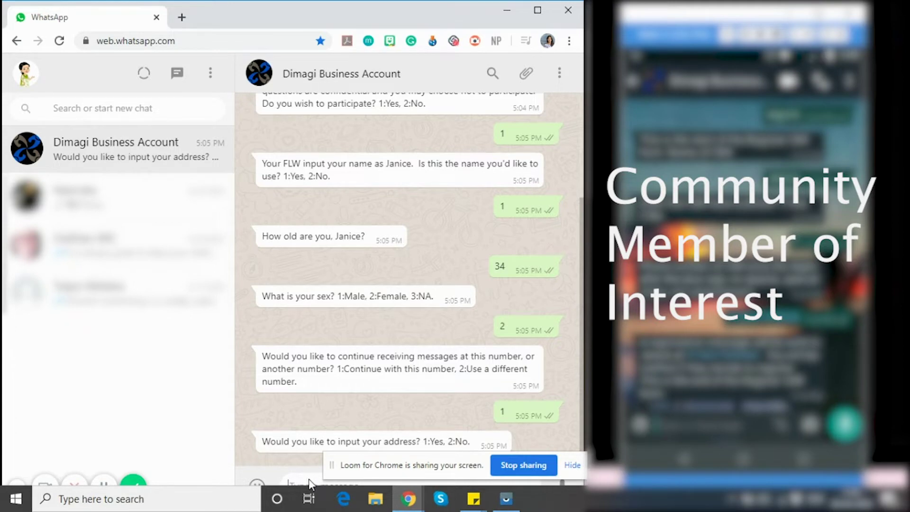
Step: Reply 2 to decline an address and deny immunocompromise, cardiovascular and lung disease
text(2)
key(Return)
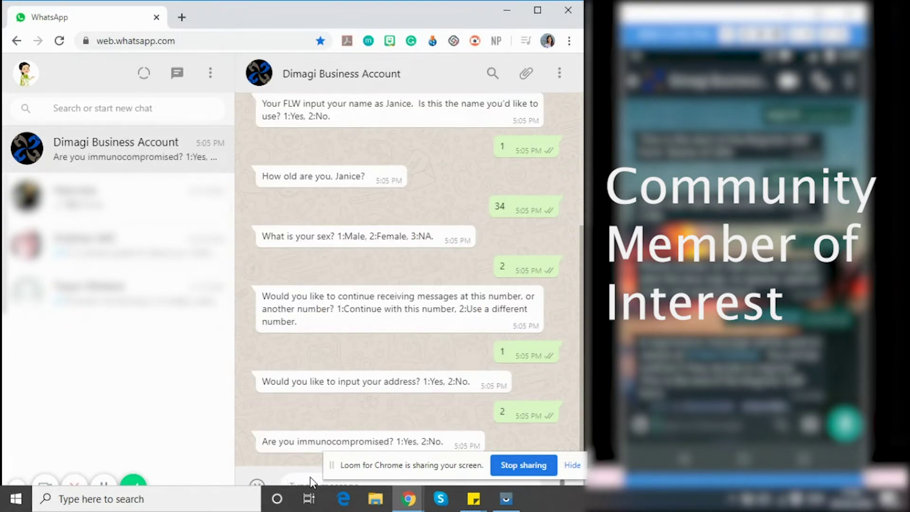
text(2)
key(Return)
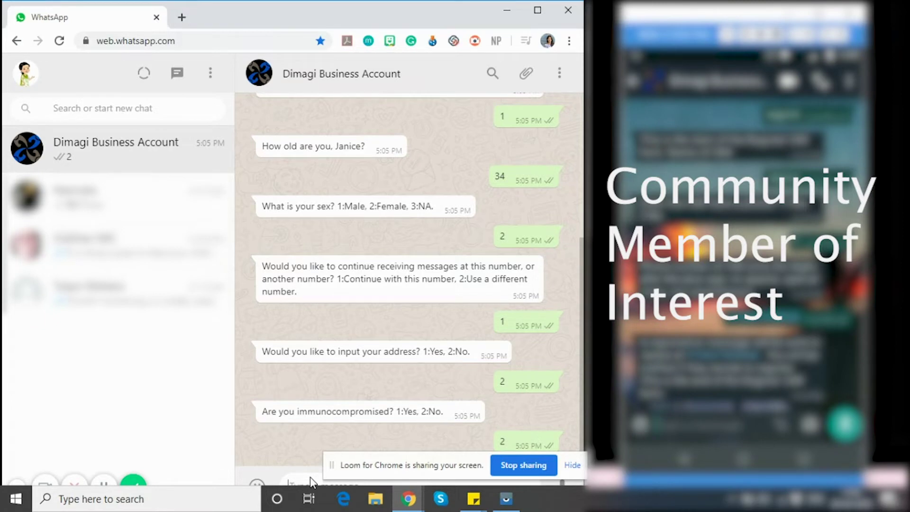
text(2)
key(Return)
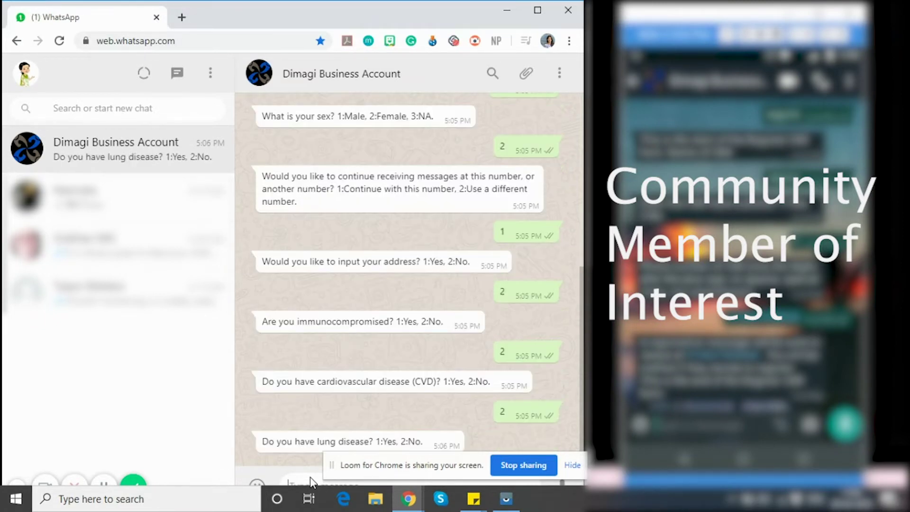
text(2)
key(Return)
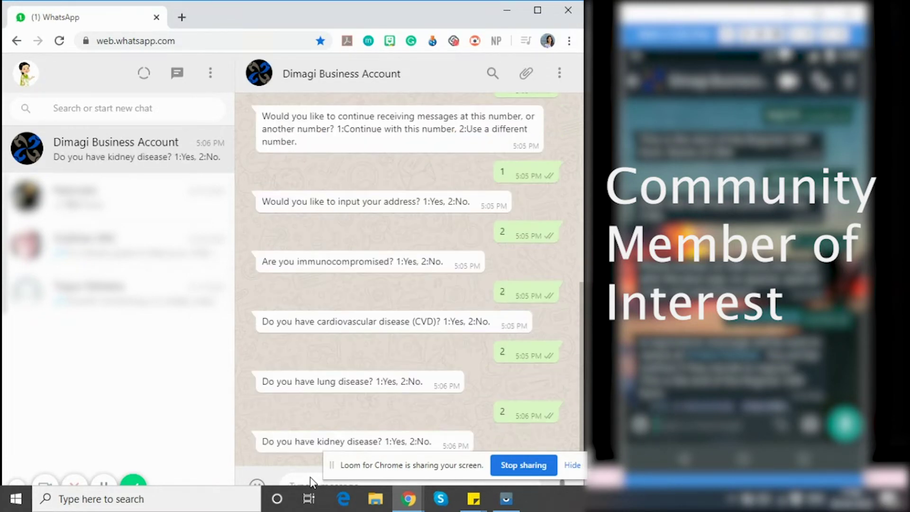
Step: Reply 2 (No) to kidney disease, pregnancy, hypertension, diabetes and cirrhosis
text(2)
key(Return)
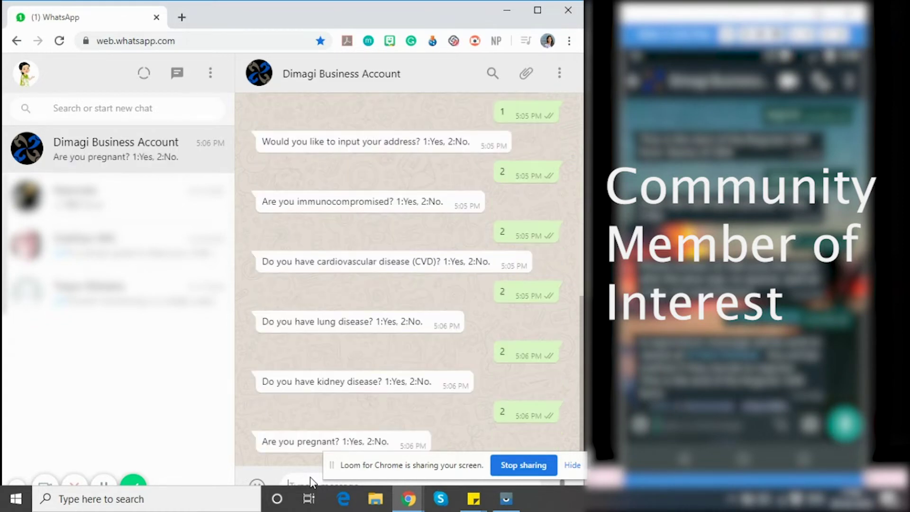
text(2)
key(Return)
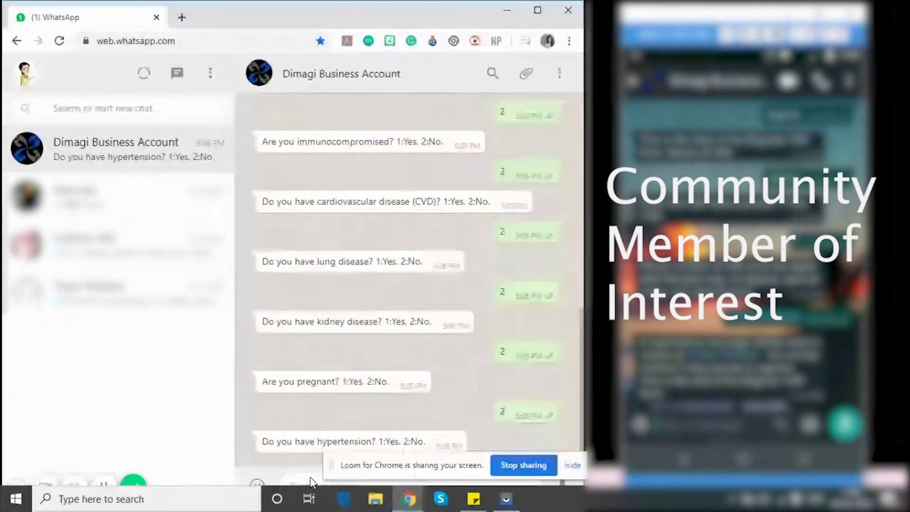
text(2)
key(Return)
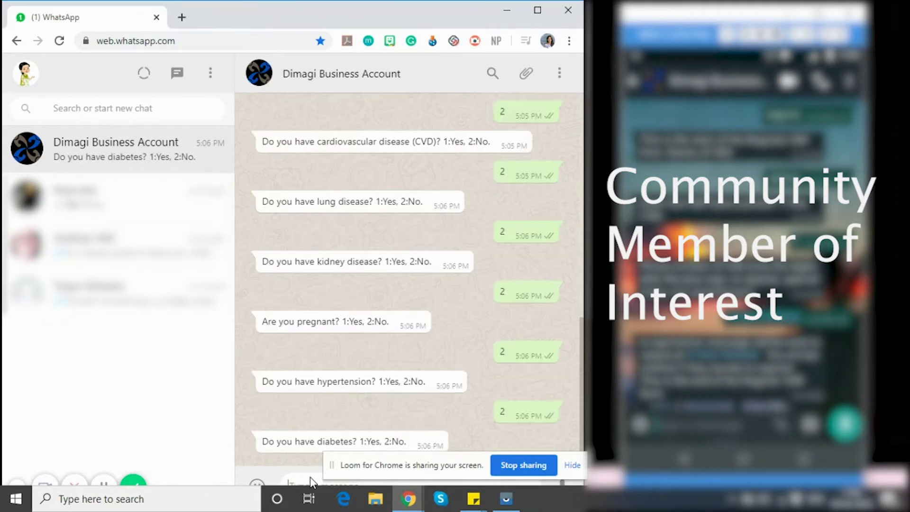
text(2)
key(Return)
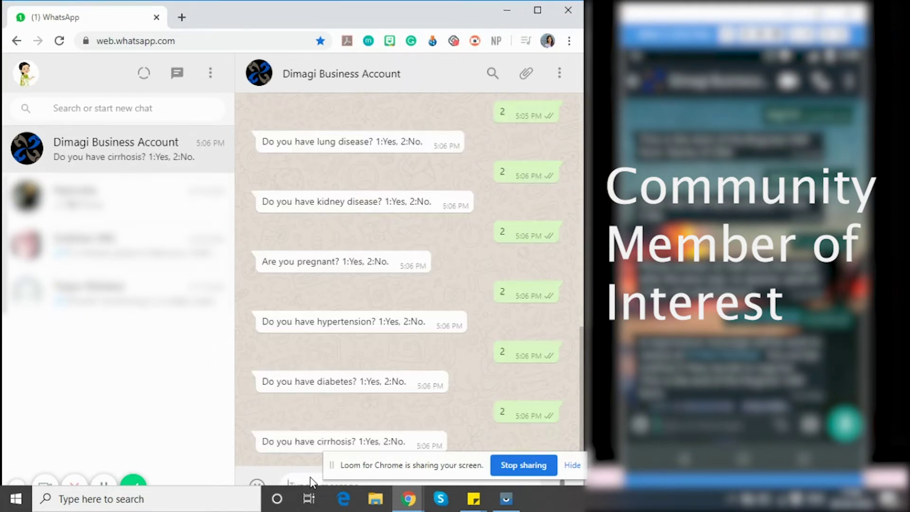
text(2)
key(Return)
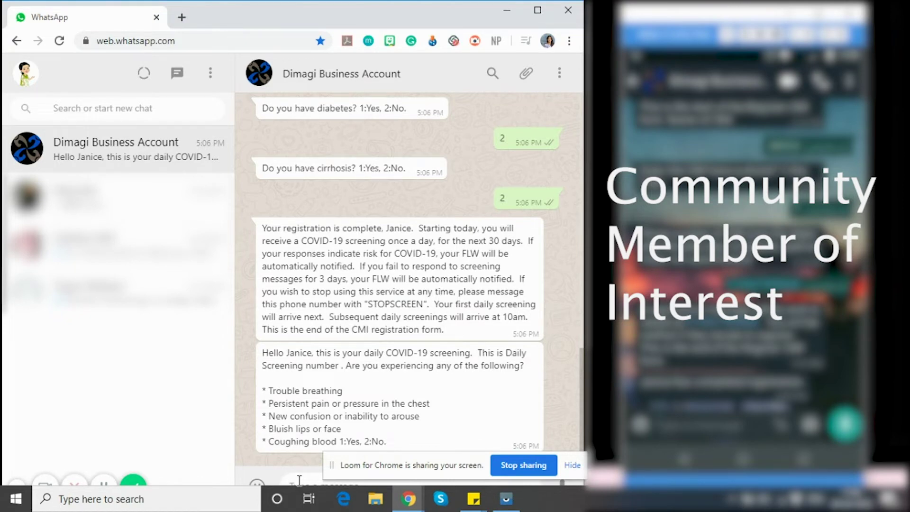
Step: Report no emergency symptoms, a high temperature, no cough, and lost taste or smell
text(2)
key(Return)
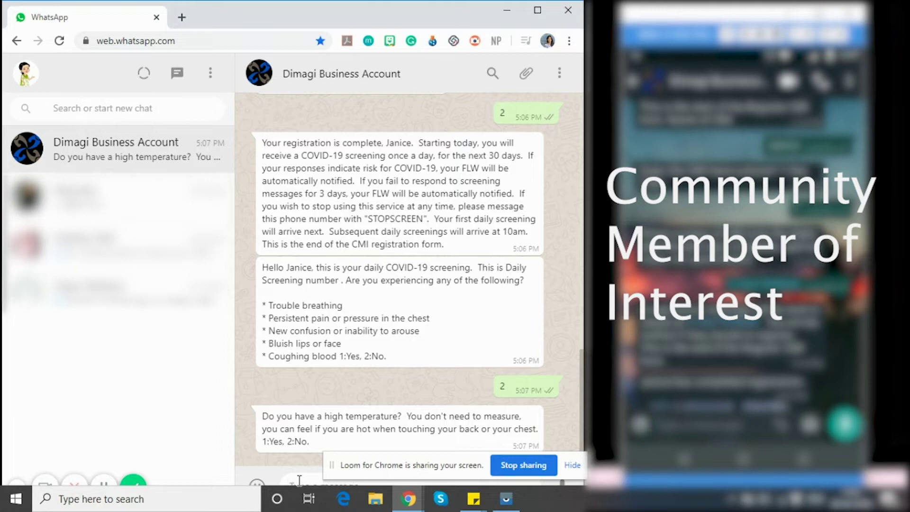
text(1)
key(Return)
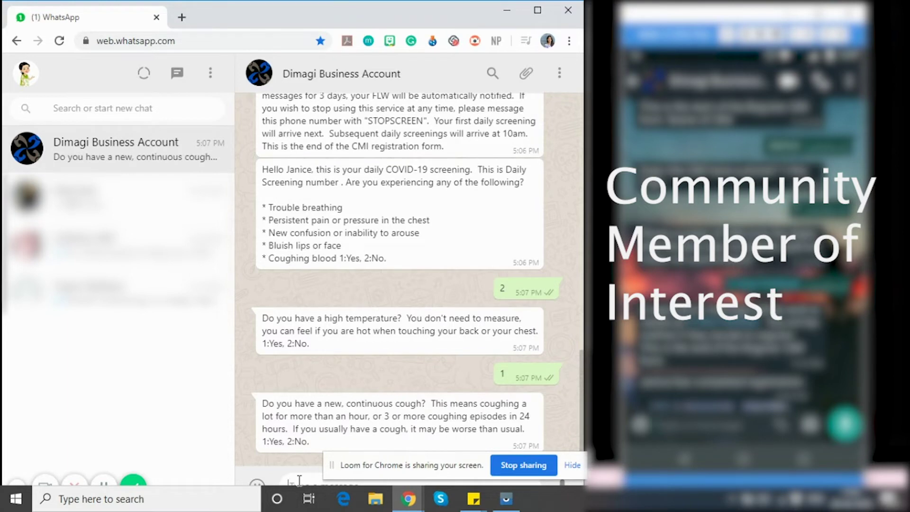
text(2)
key(Return)
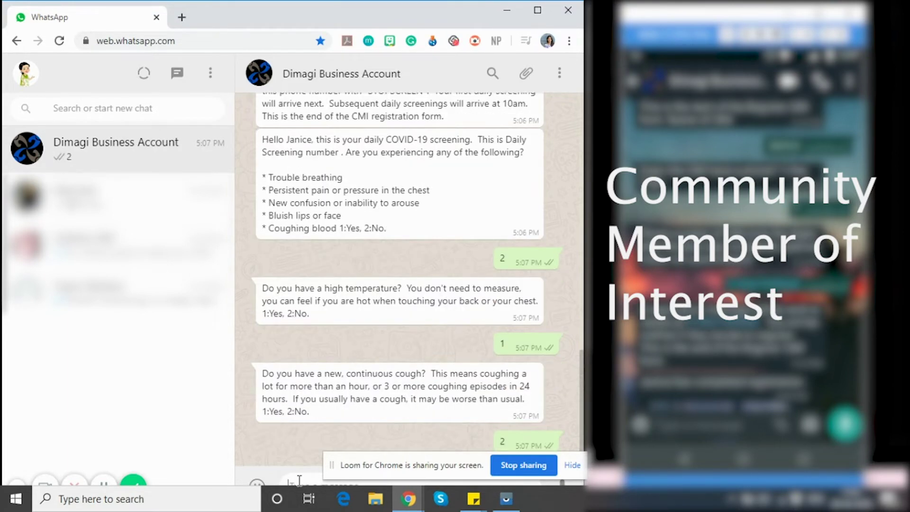
text(1)
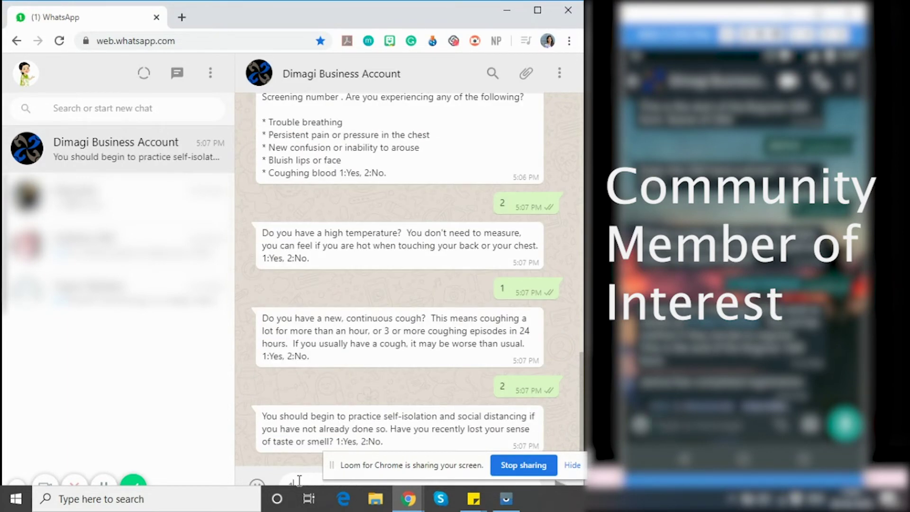
key(Return)
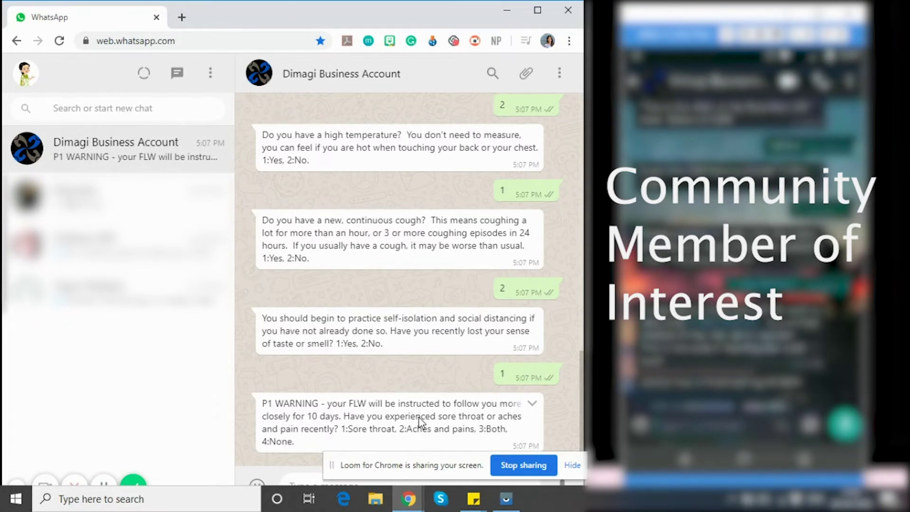
Step: Answer the remaining questions on sore throat/aches, diarrhea, nausea and runny nose
text(4)
key(Return)
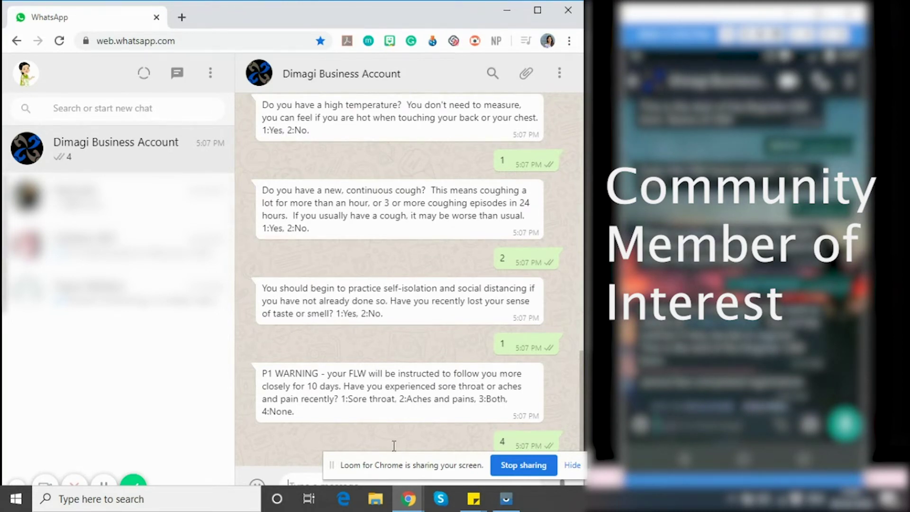
text(2)
key(Return)
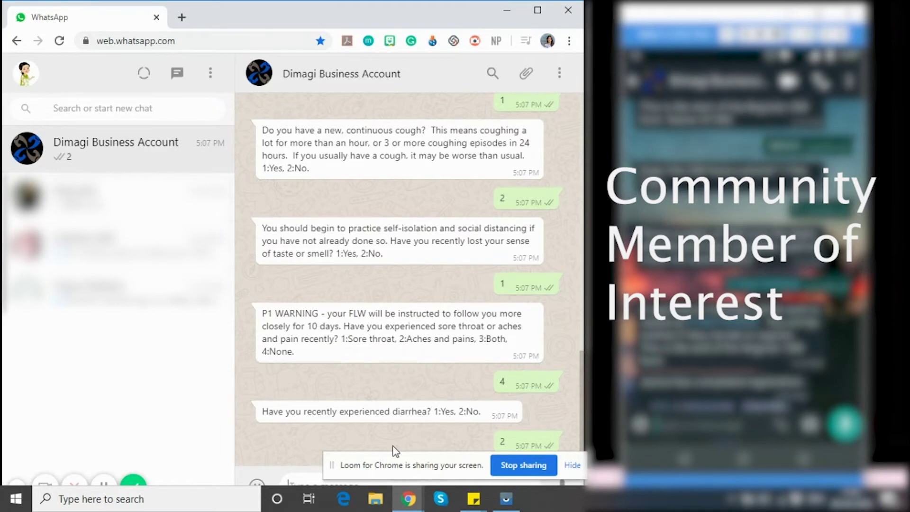
text(2)
key(Return)
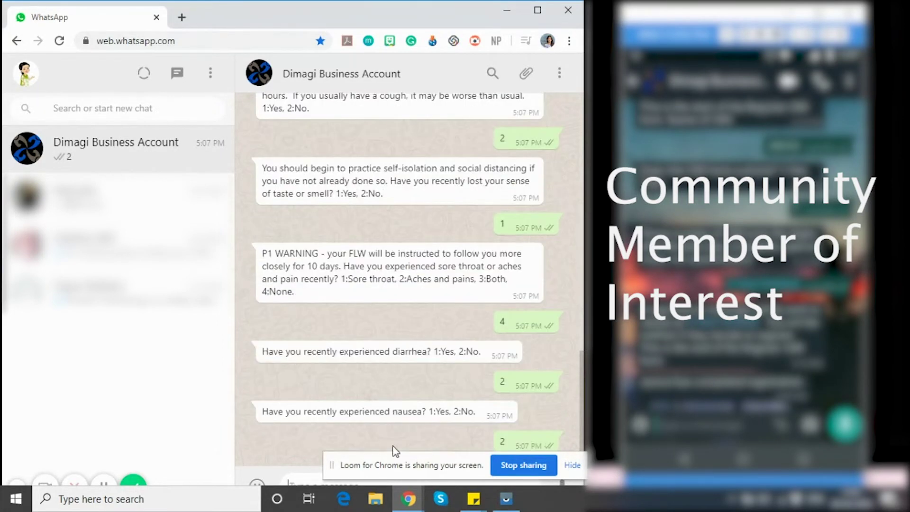
text(1)
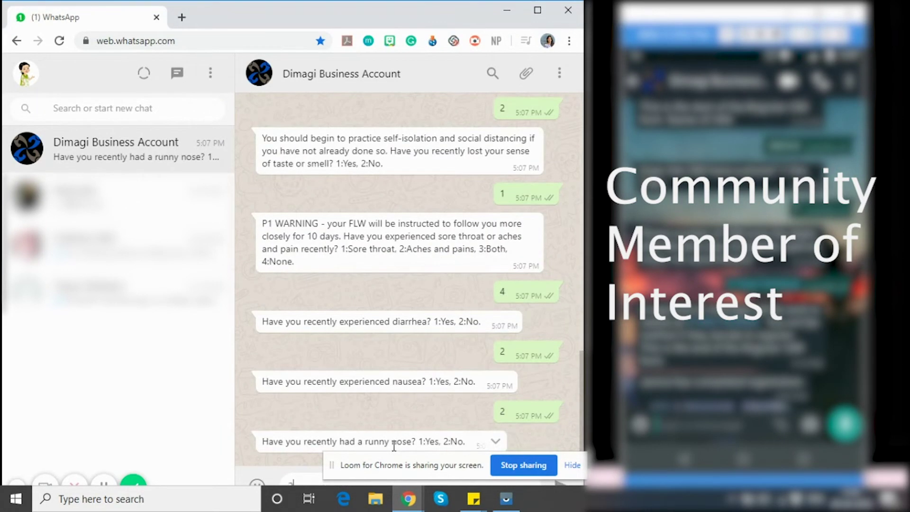
key(Return)
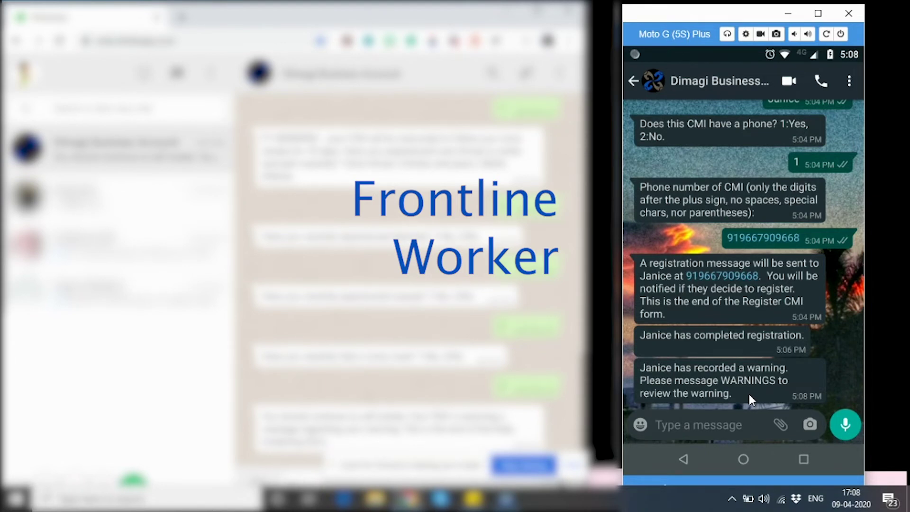
Step: Send CHECKIN to the bot, removing the stray line break, and read its reply
click(700, 426)
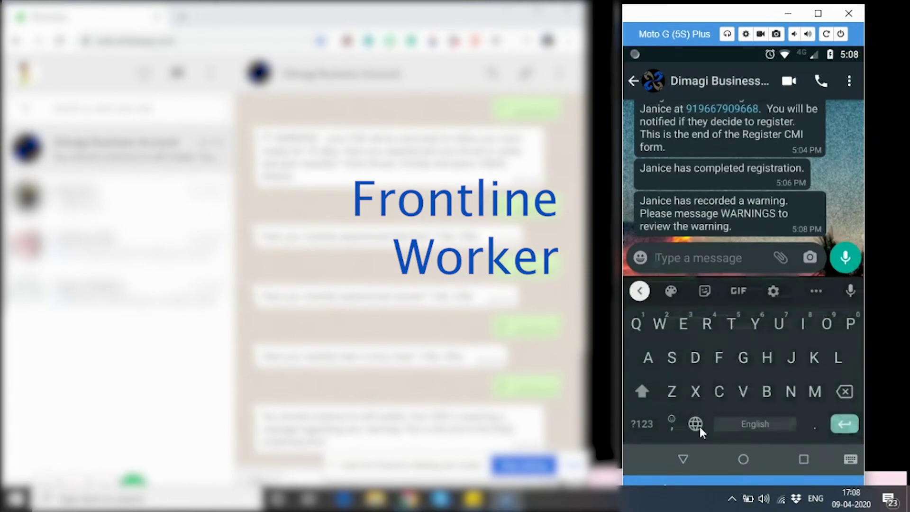
text(CHECKI)
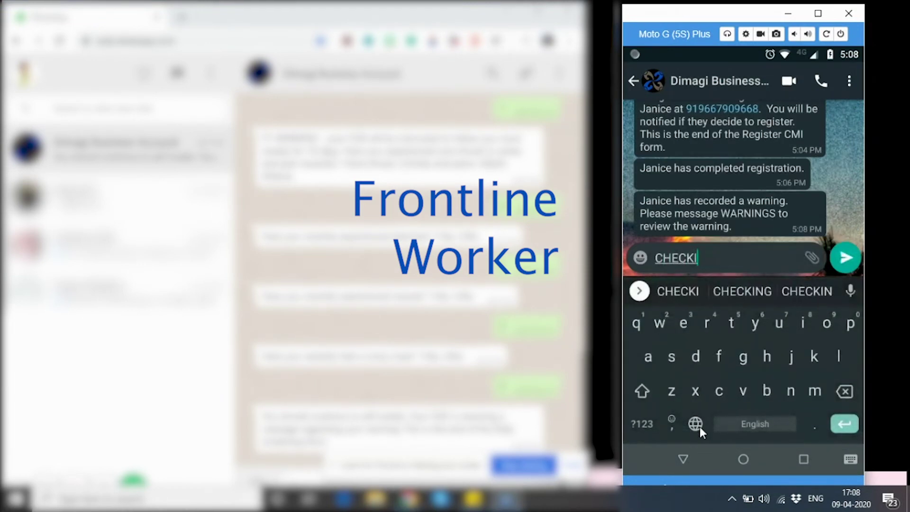
text(N)
key(Return)
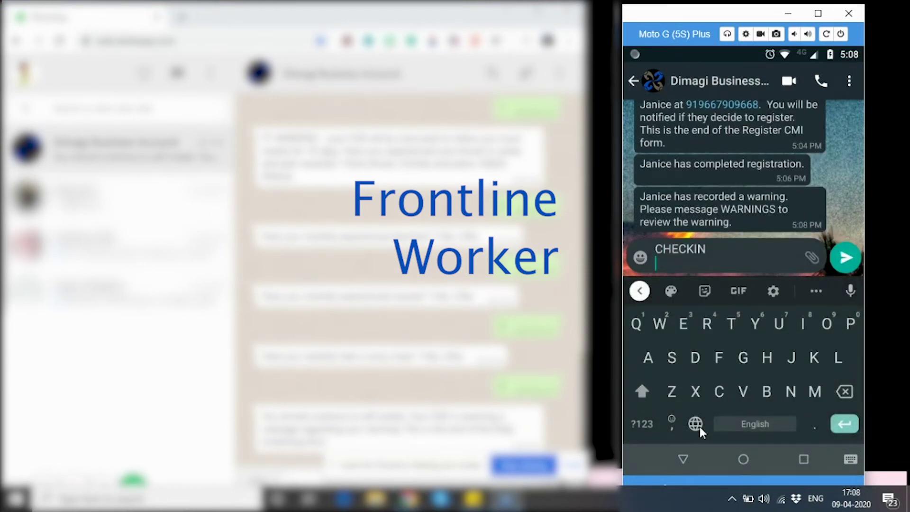
key(BackSpace)
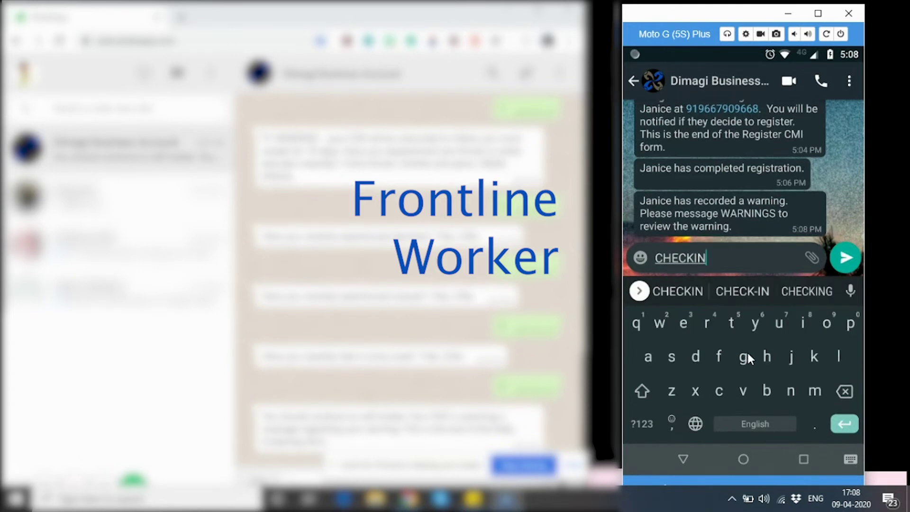
click(844, 256)
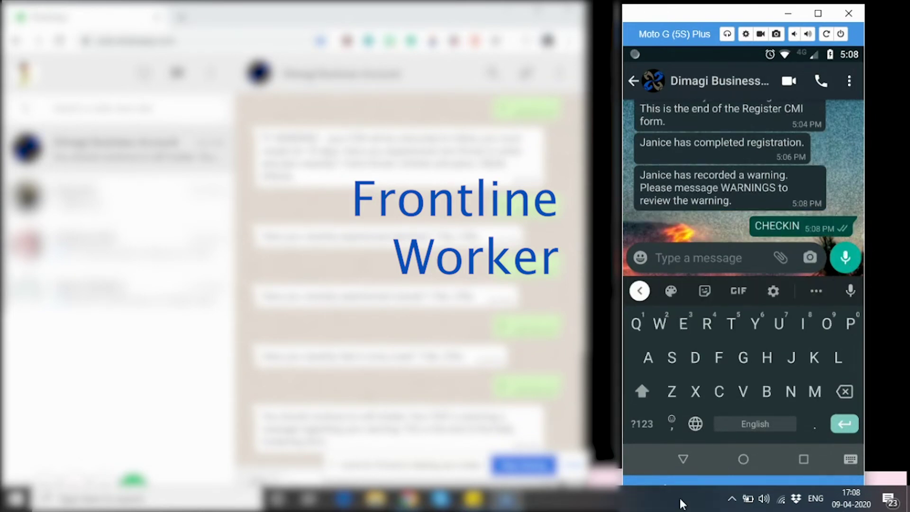
click(684, 458)
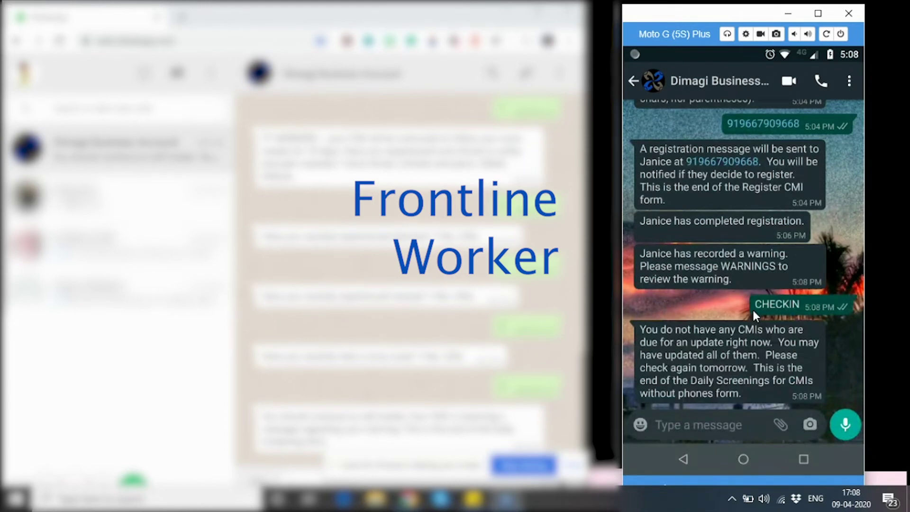
scroll(762, 228, up, 3)
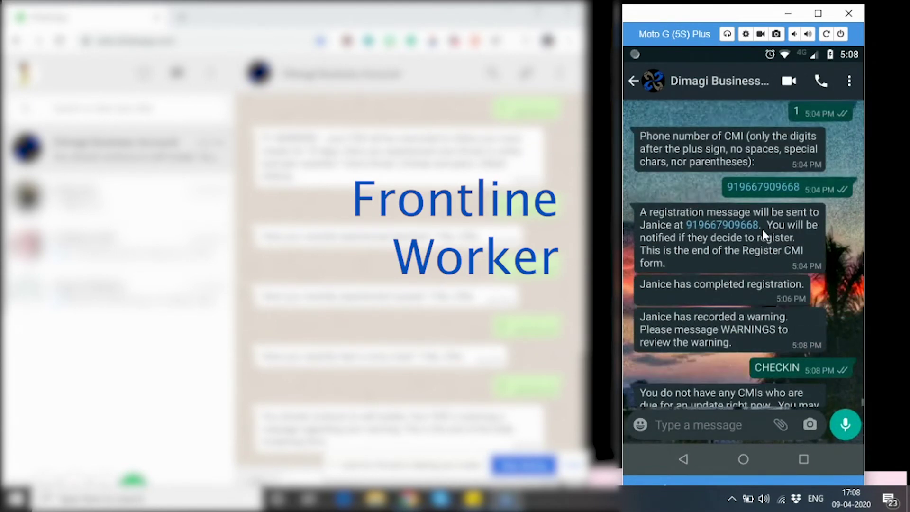
scroll(762, 230, up, 10)
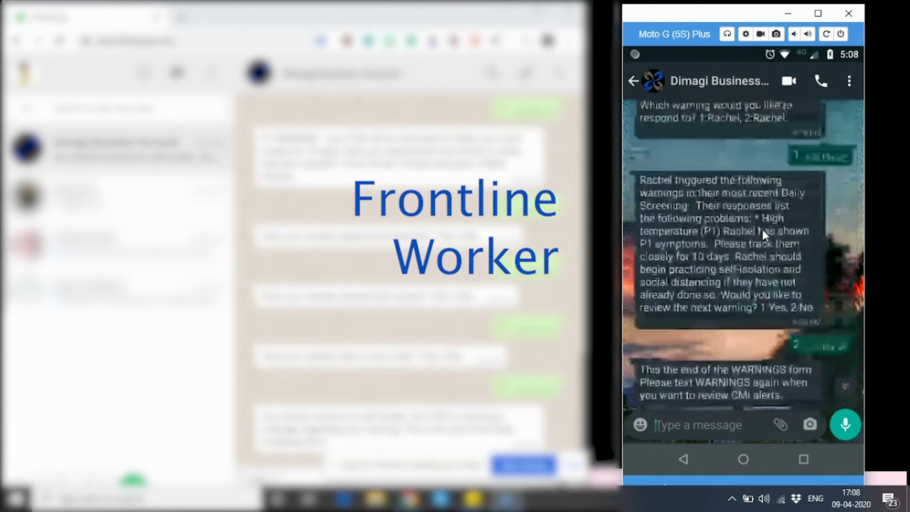
scroll(762, 229, up, 8)
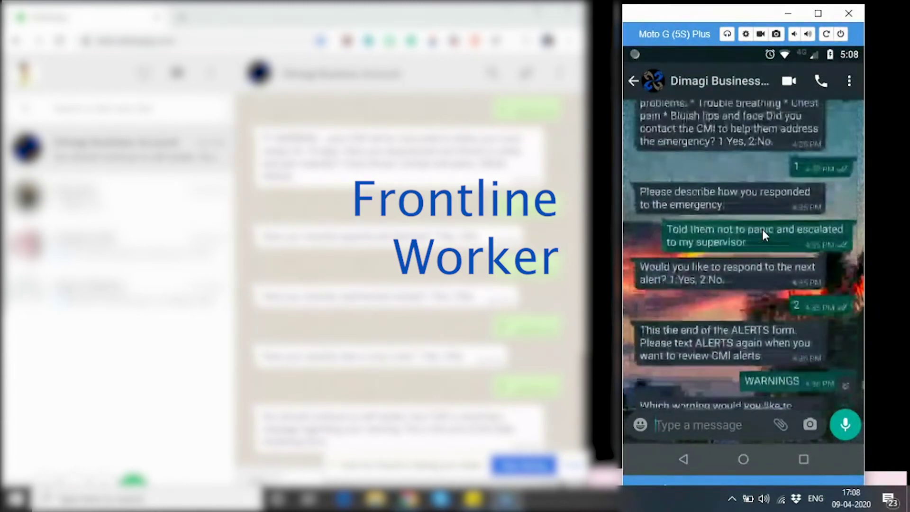
scroll(762, 229, up, 8)
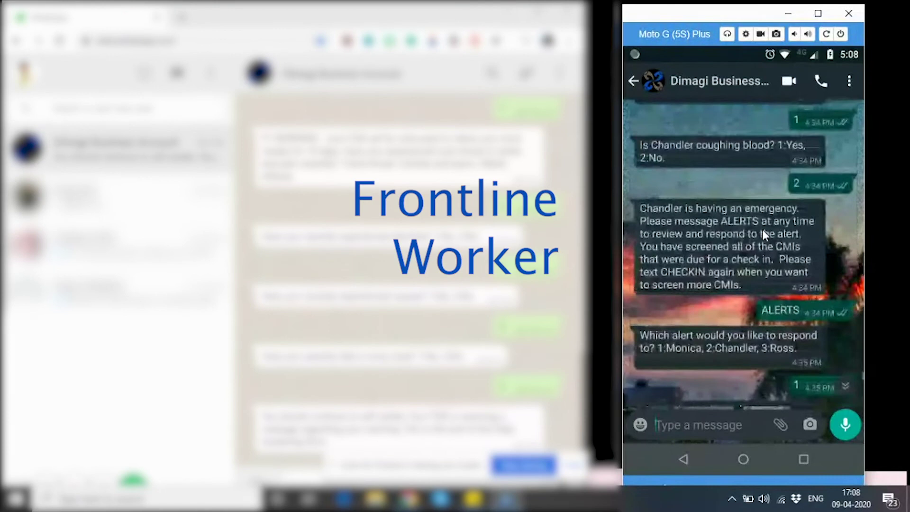
scroll(761, 230, up, 8)
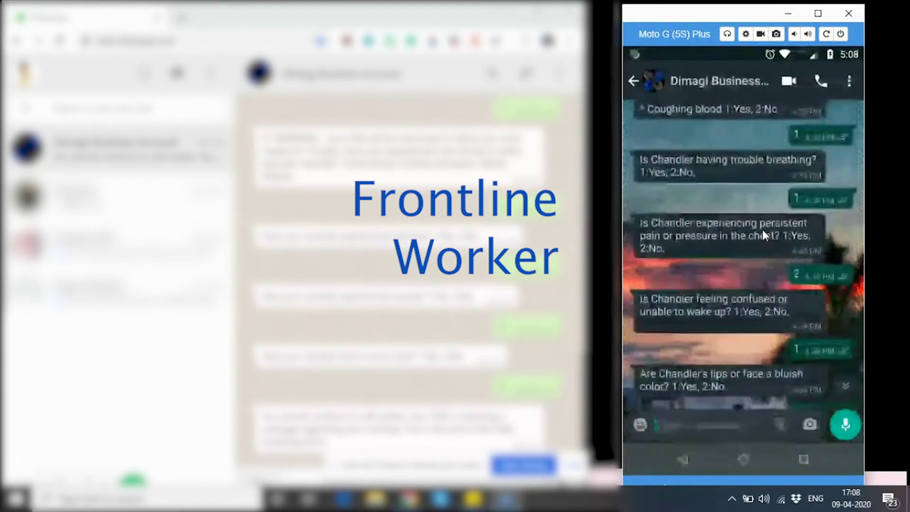
scroll(762, 229, up, 8)
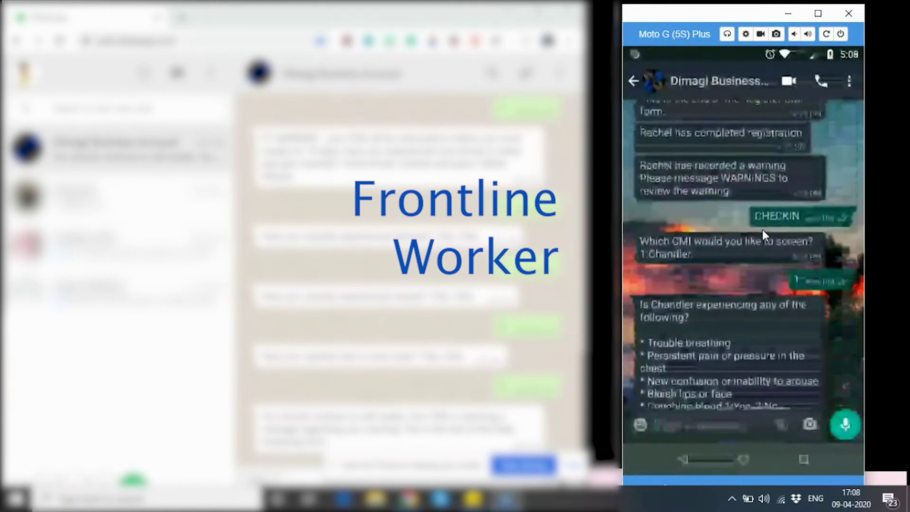
scroll(762, 229, down, 1)
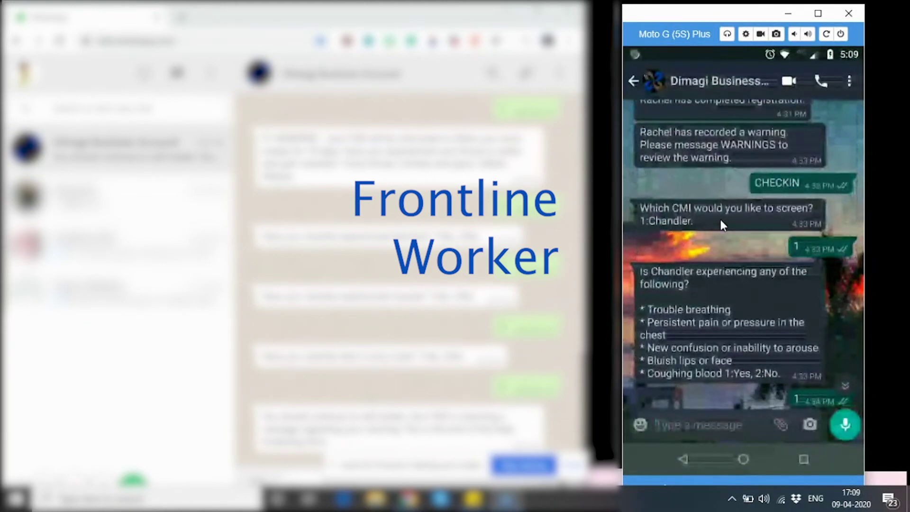
scroll(750, 274, down, 3)
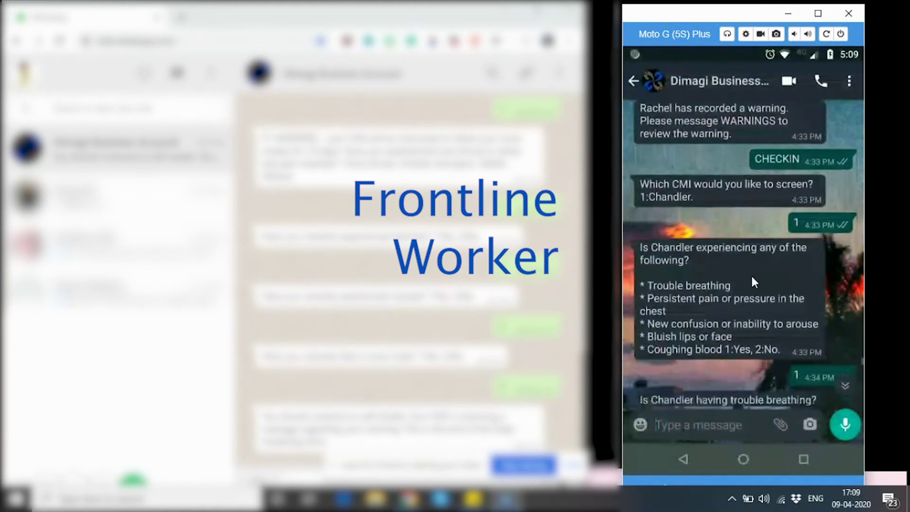
scroll(751, 273, down, 5)
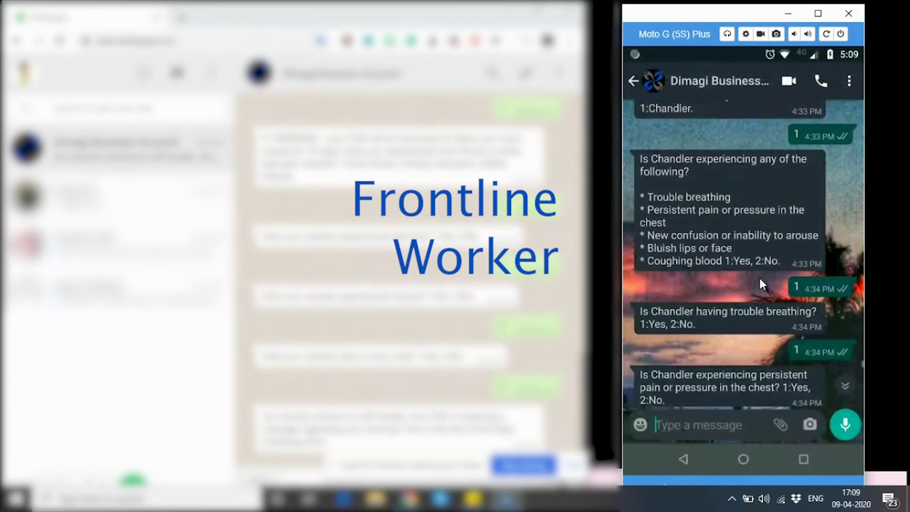
scroll(759, 280, down, 2)
scroll(758, 276, down, 1)
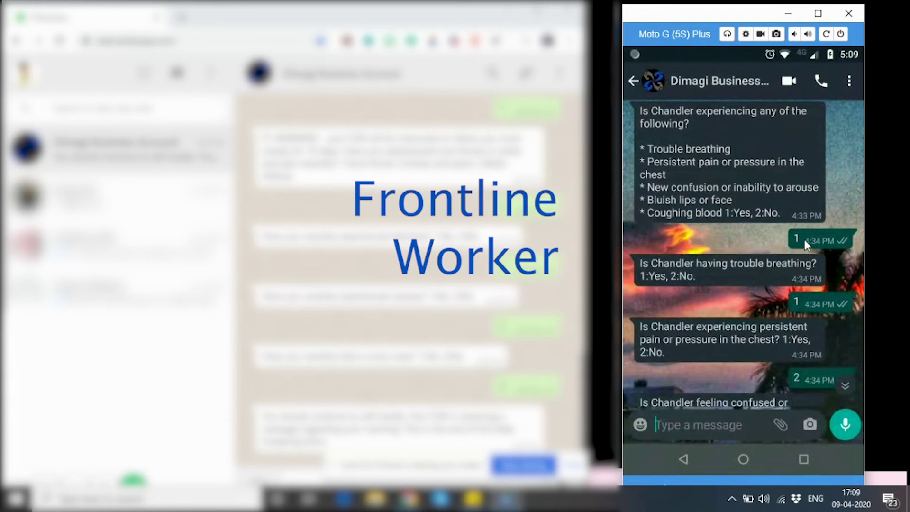
scroll(804, 239, down, 1)
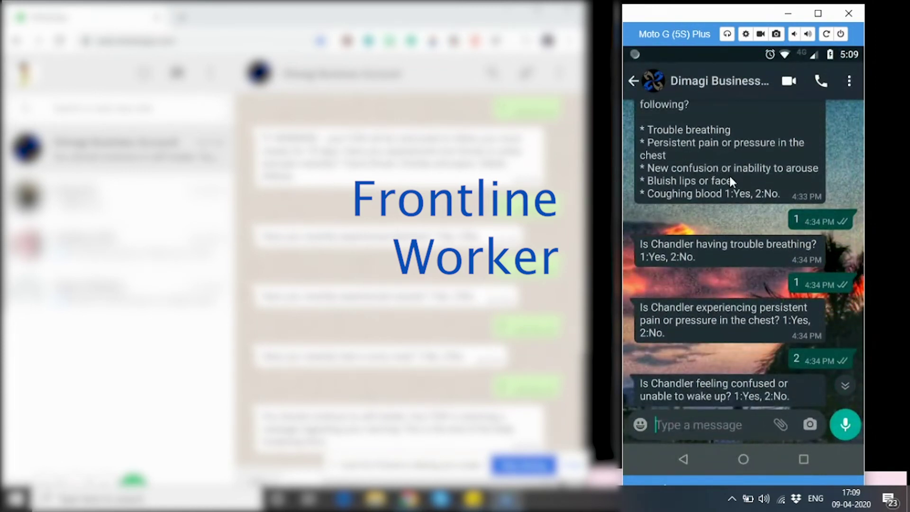
scroll(756, 231, down, 2)
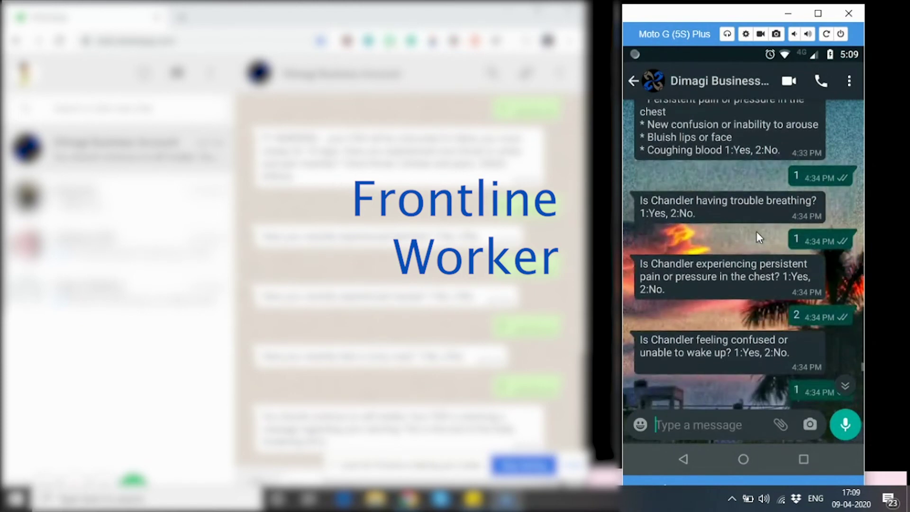
scroll(758, 232, down, 2)
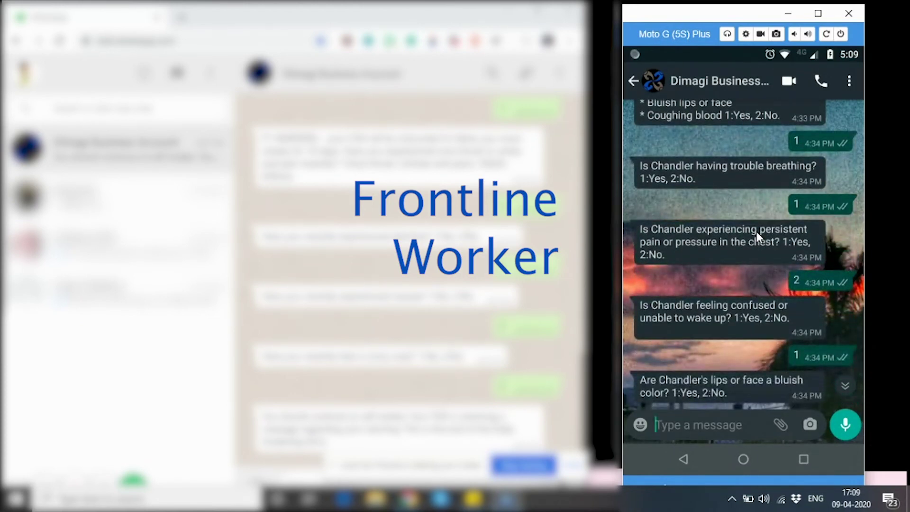
scroll(756, 231, down, 6)
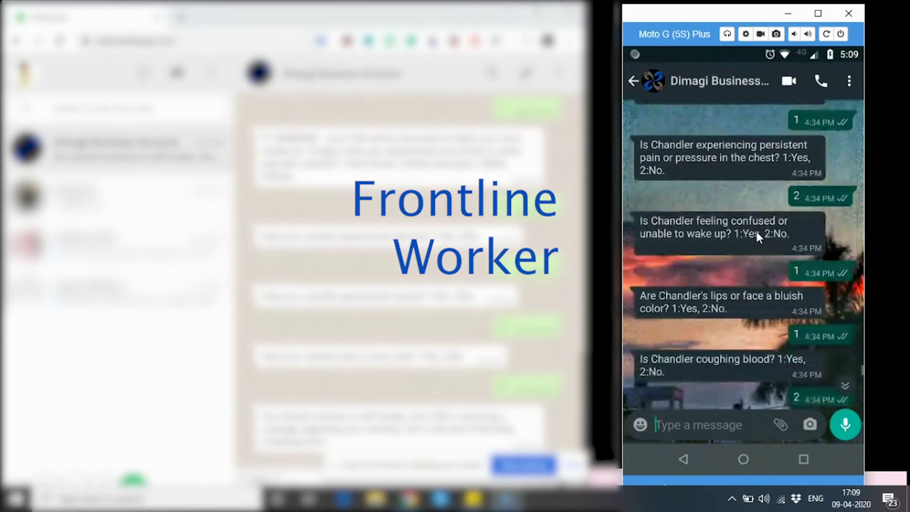
scroll(756, 231, down, 5)
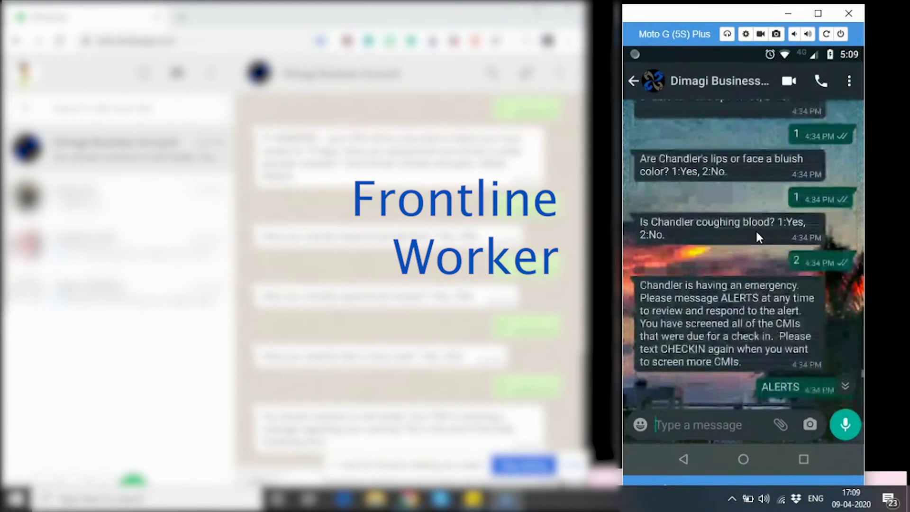
scroll(756, 231, down, 3)
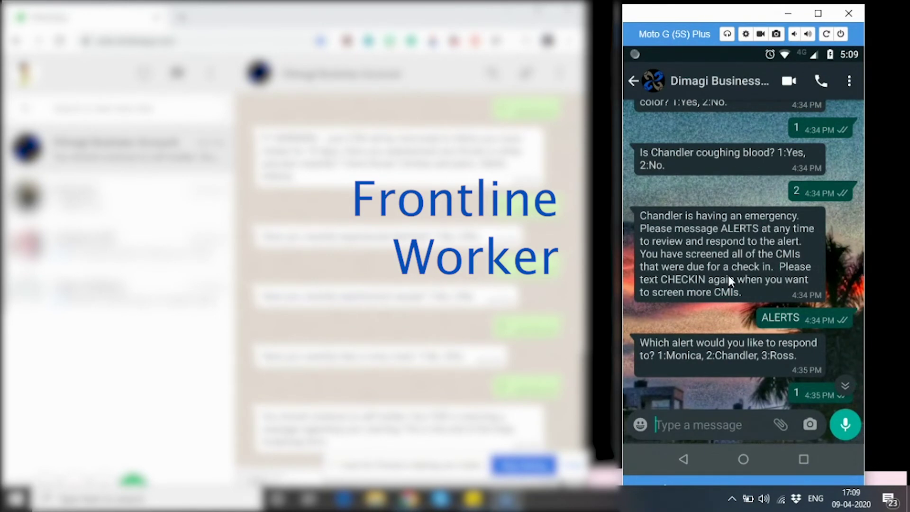
scroll(728, 275, down, 1)
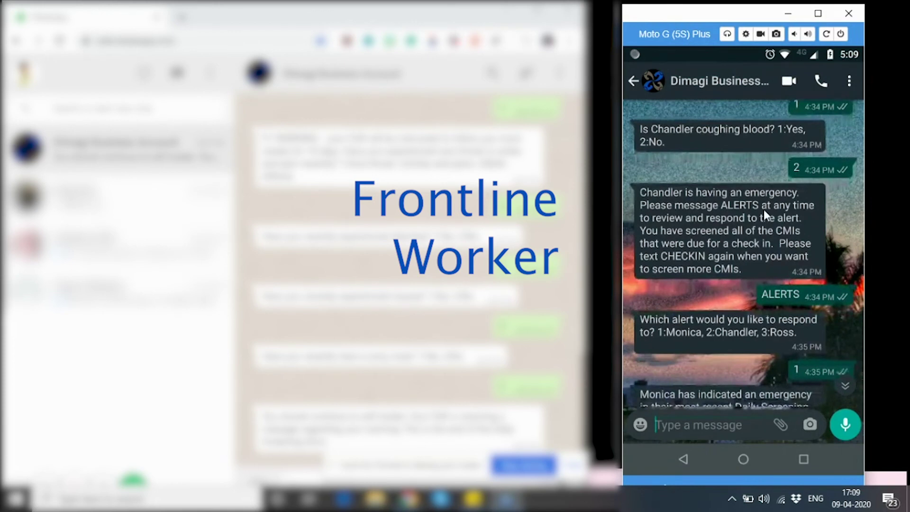
scroll(764, 210, down, 1)
scroll(764, 210, down, 15)
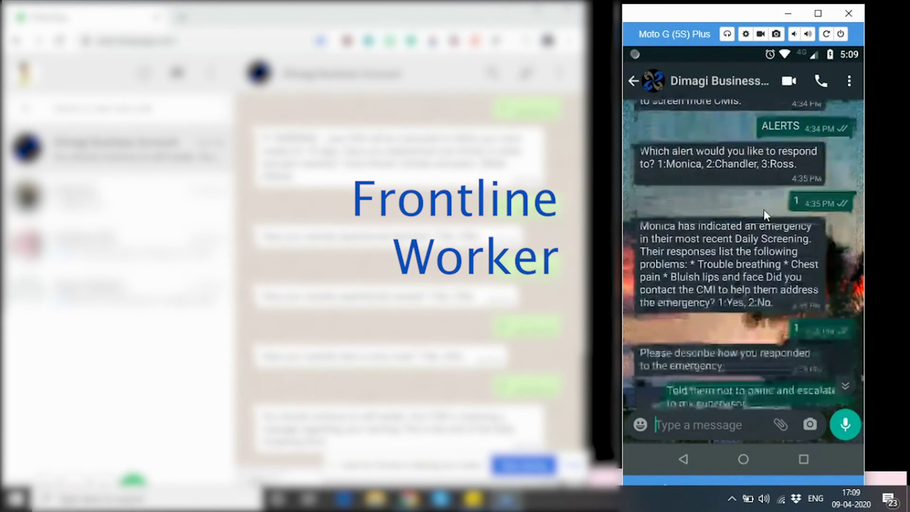
Step: Request ALERTS and pick the first listed CMI's alert with 1
click(696, 424)
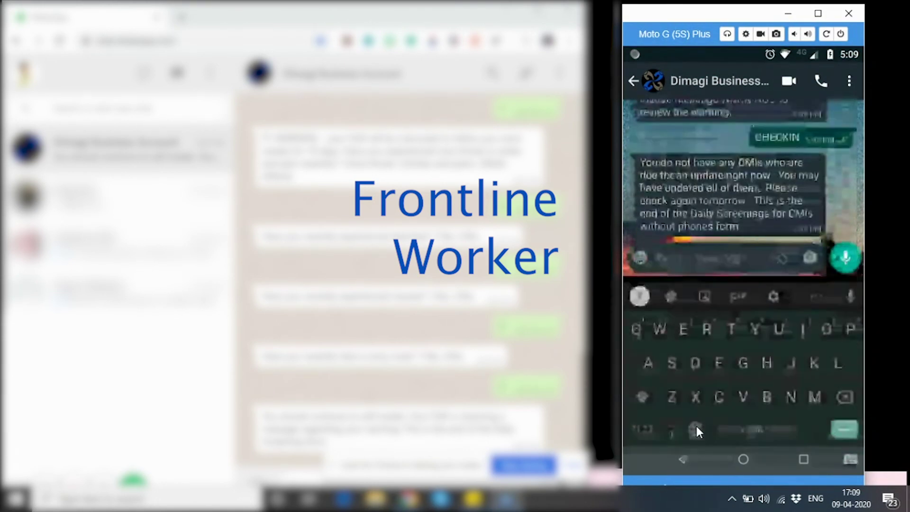
text(ALERTS)
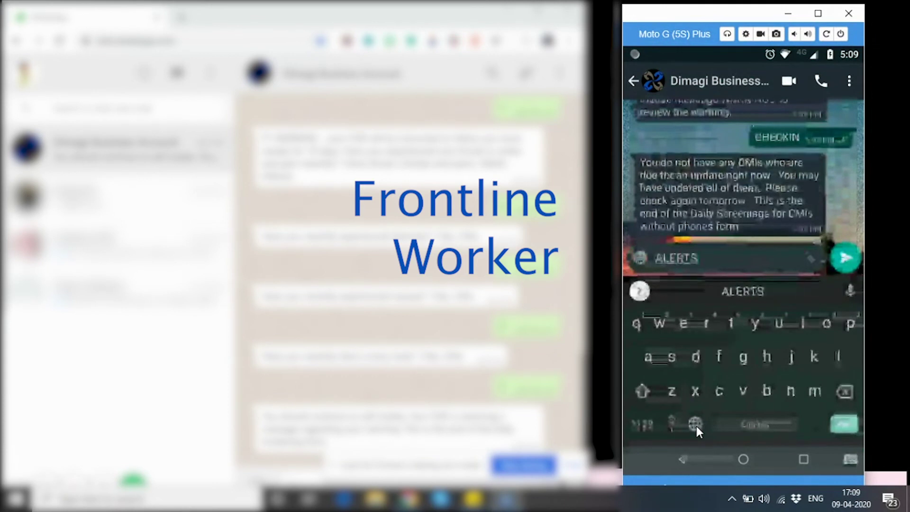
click(846, 250)
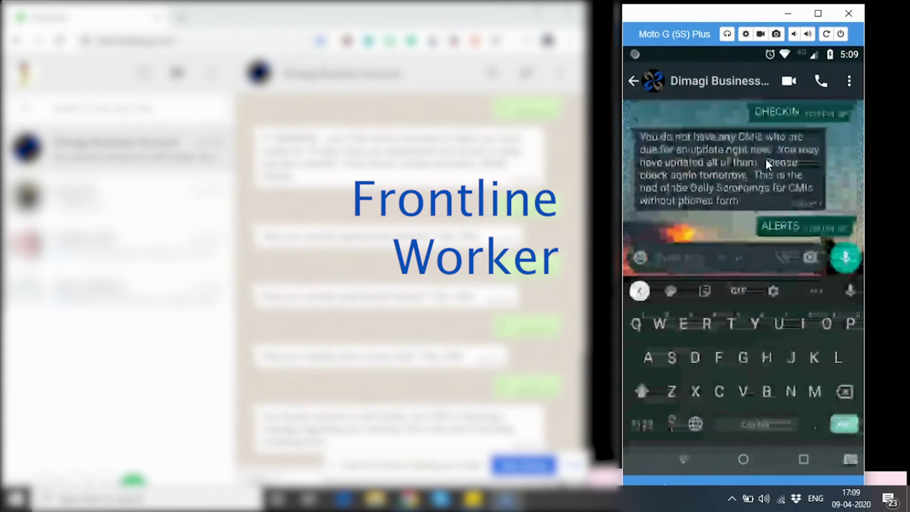
click(682, 458)
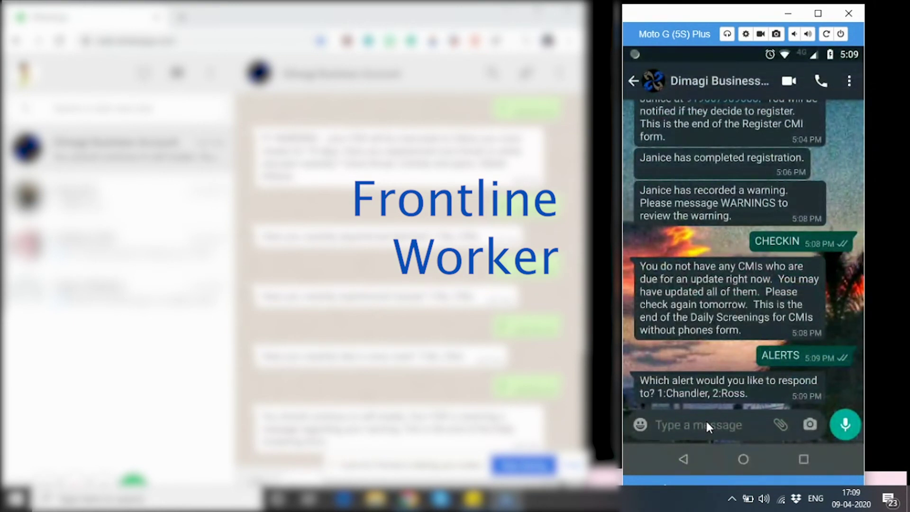
click(706, 422)
text(1)
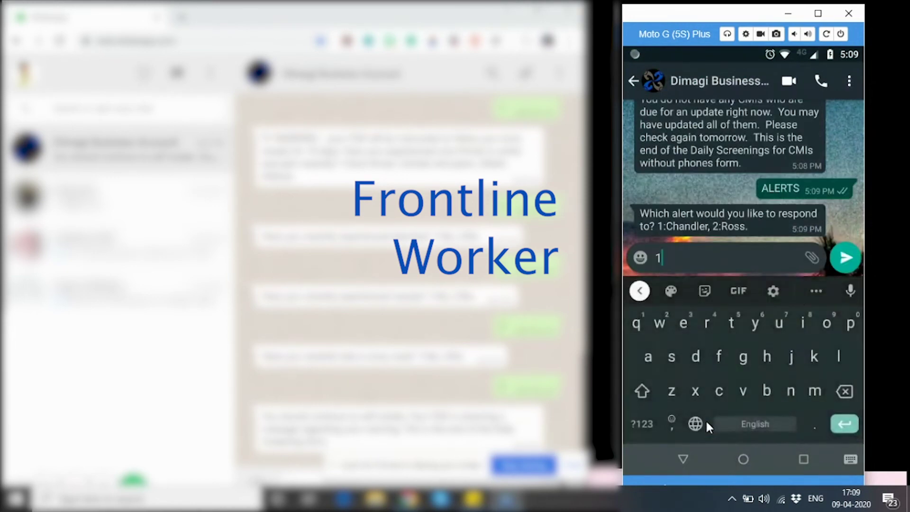
click(845, 258)
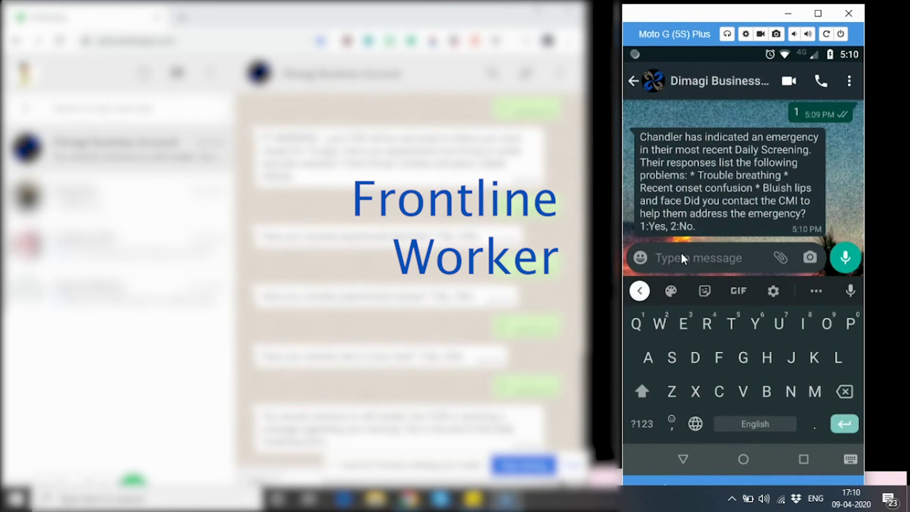
Step: Confirm the CMI was contacted, respond 'I told them not panic', then decline the next alert
text(1)
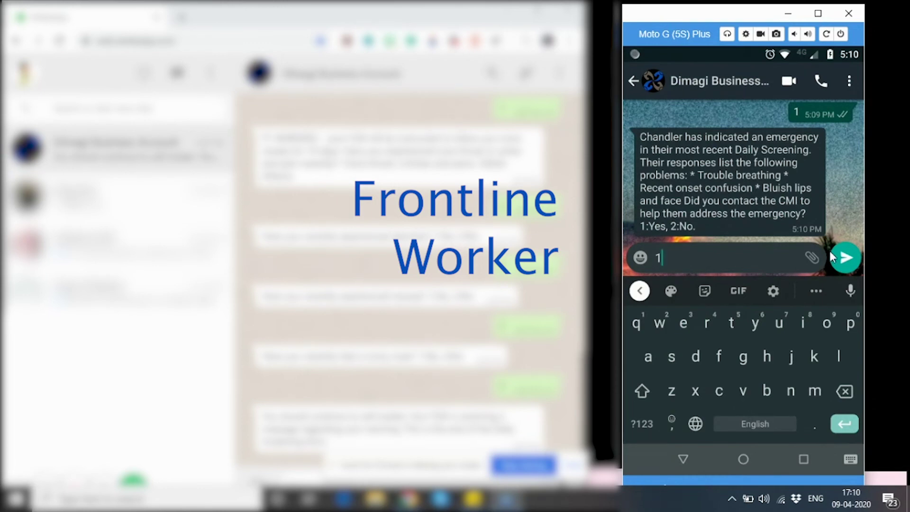
click(844, 254)
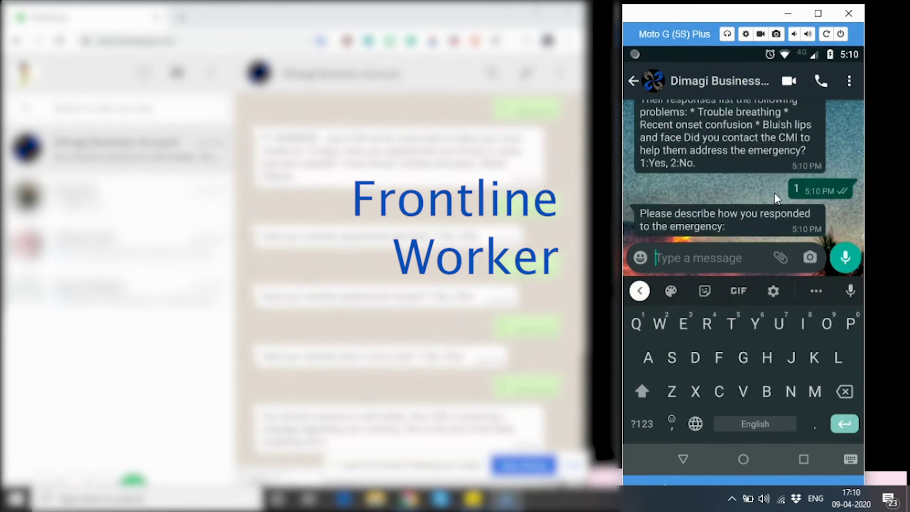
text(I told)
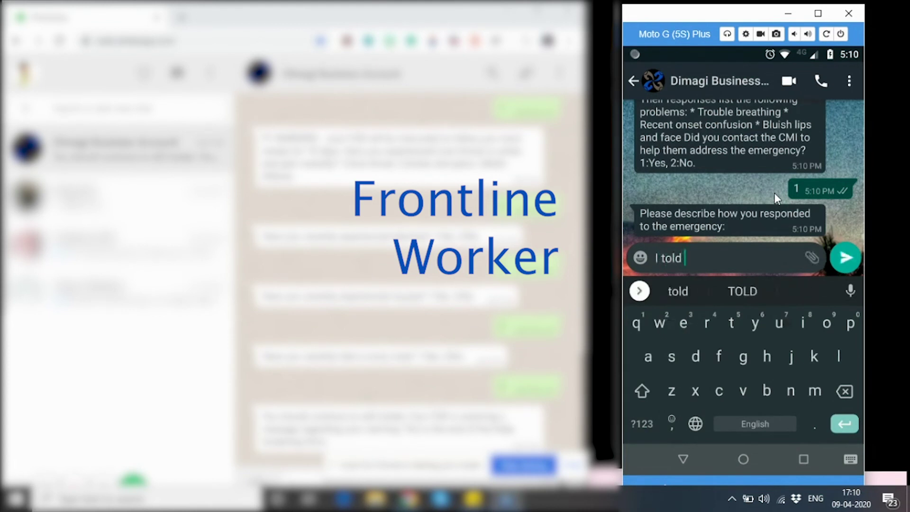
text( them not panic)
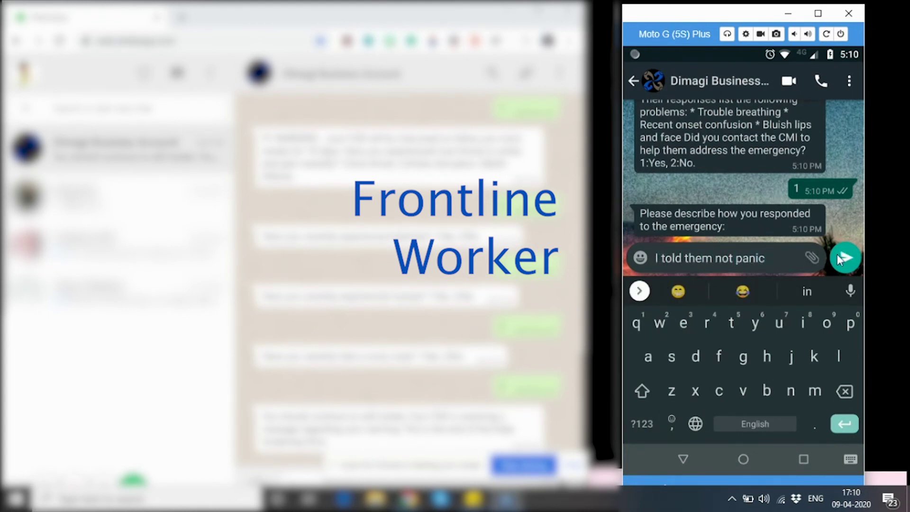
key(Return)
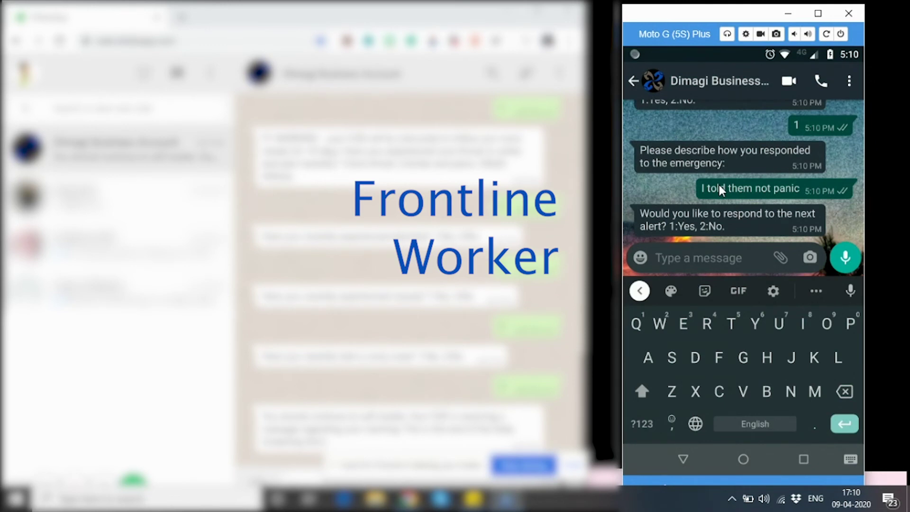
text(2)
click(846, 257)
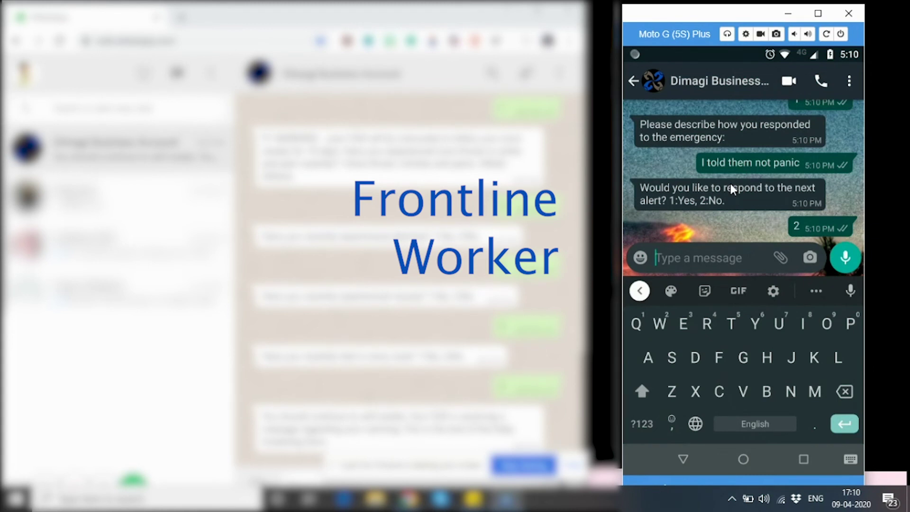
Step: Send WARNINGS, review the second CMI's high-temperature warning, then reply 2 to stop
text(WARNINGS)
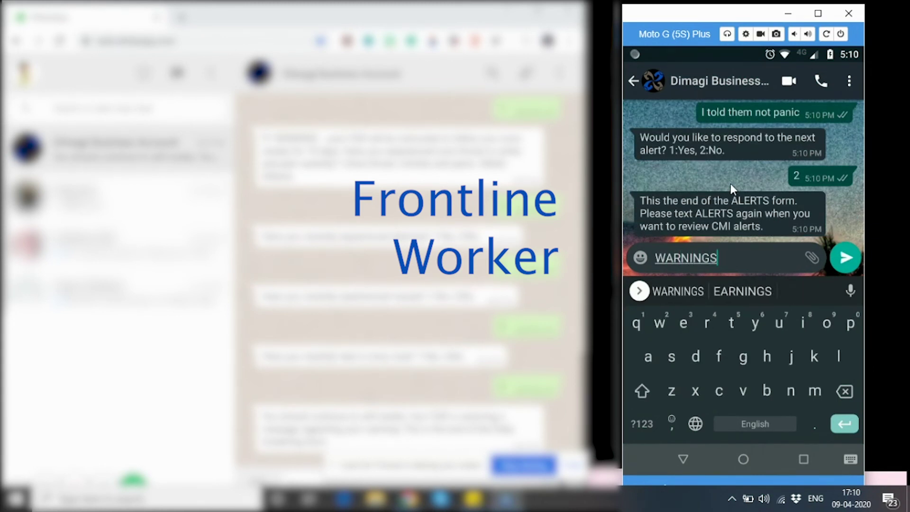
click(845, 258)
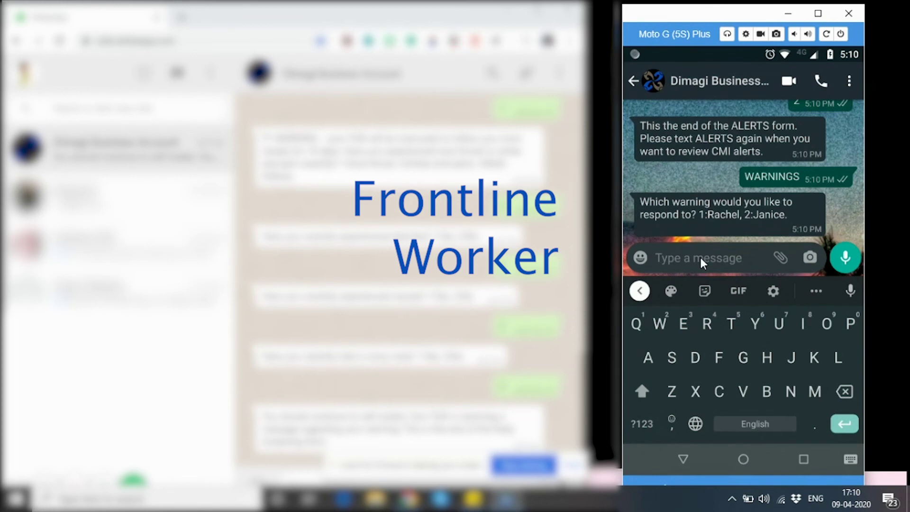
text(2)
click(845, 257)
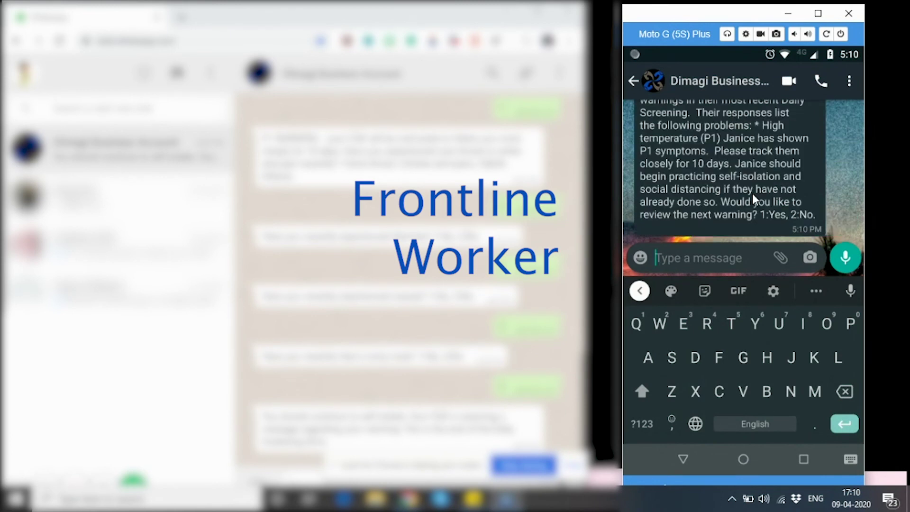
scroll(745, 165, up, 1)
scroll(745, 164, down, 1)
text(2)
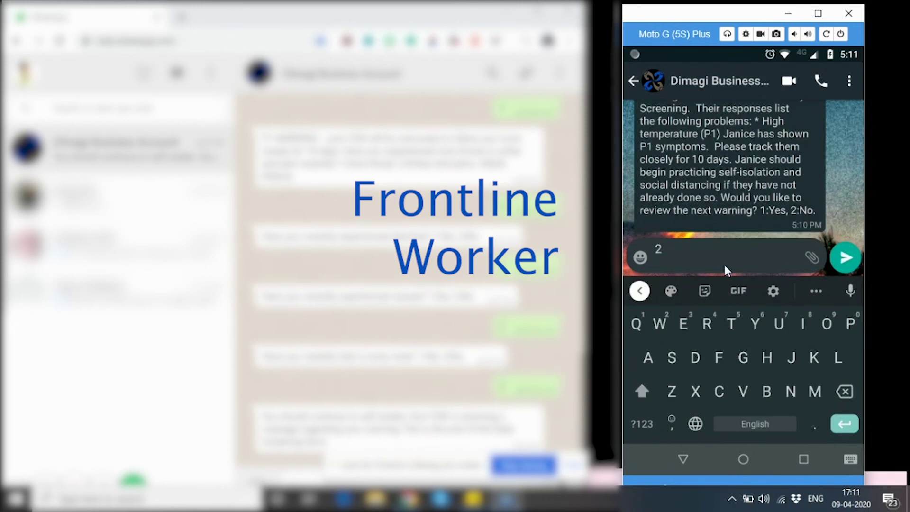
click(840, 262)
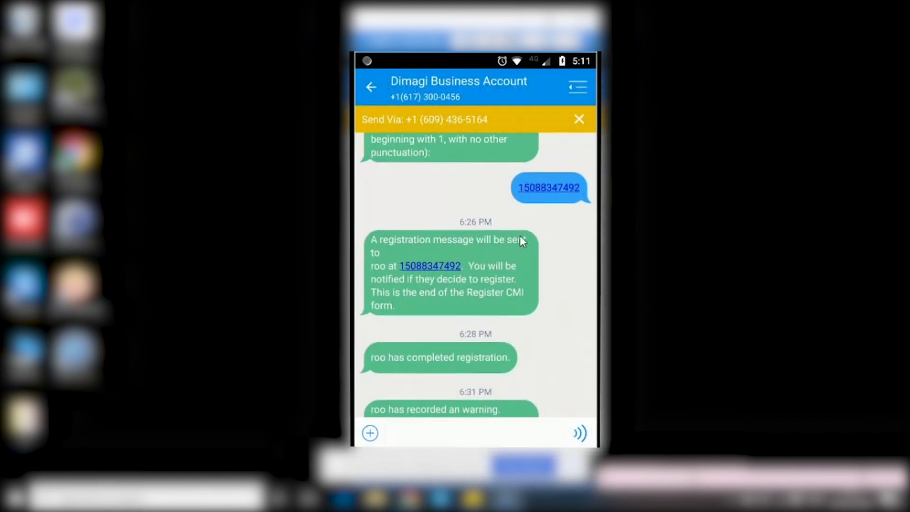
Step: Scroll through the SMS thread to view the Register CMI registration exchange
scroll(521, 237, up, 1)
scroll(521, 237, up, 6)
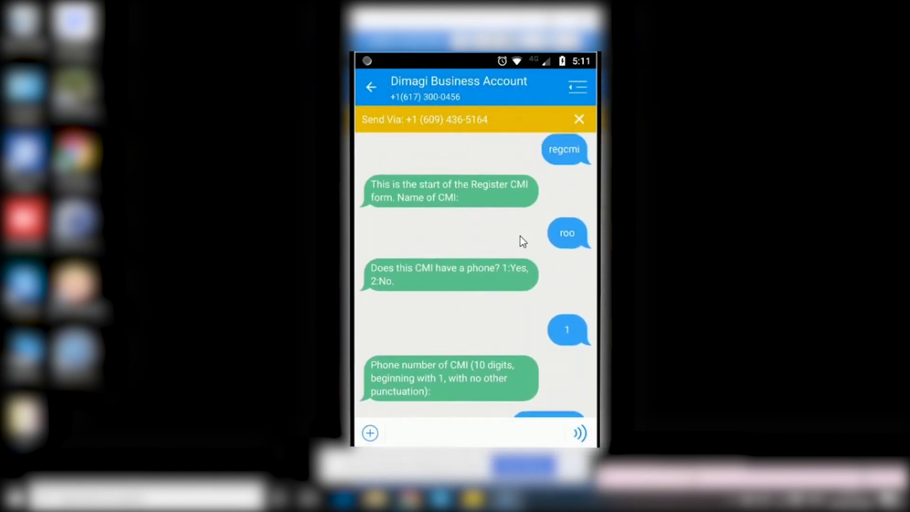
scroll(520, 236, up, 2)
scroll(520, 237, down, 2)
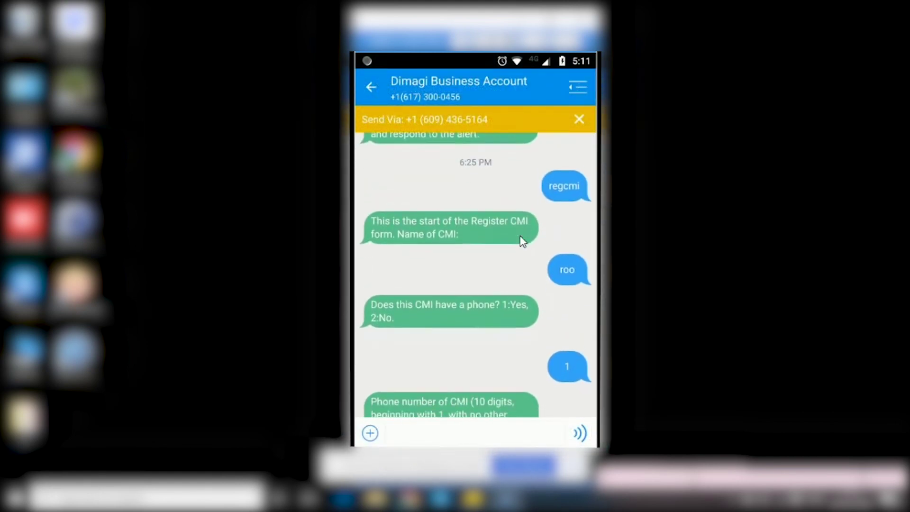